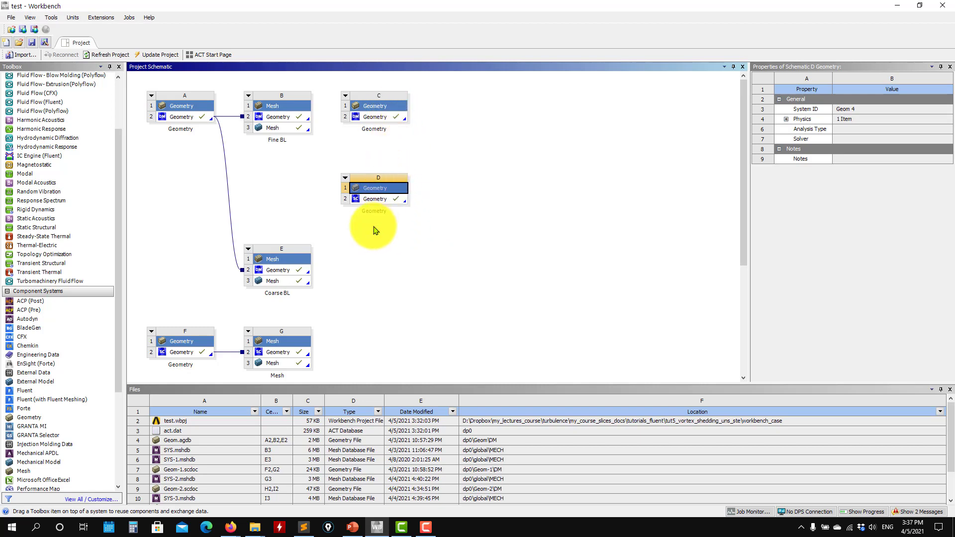
Step: Rename the "Copy of Geometry" system J in the project schematic as "3d swwep"
{"action": "left_click", "coordinate": [420, 258]}
{"action": "scroll", "coordinate": [388, 258], "scroll_direction": "down", "scroll_amount": 3}
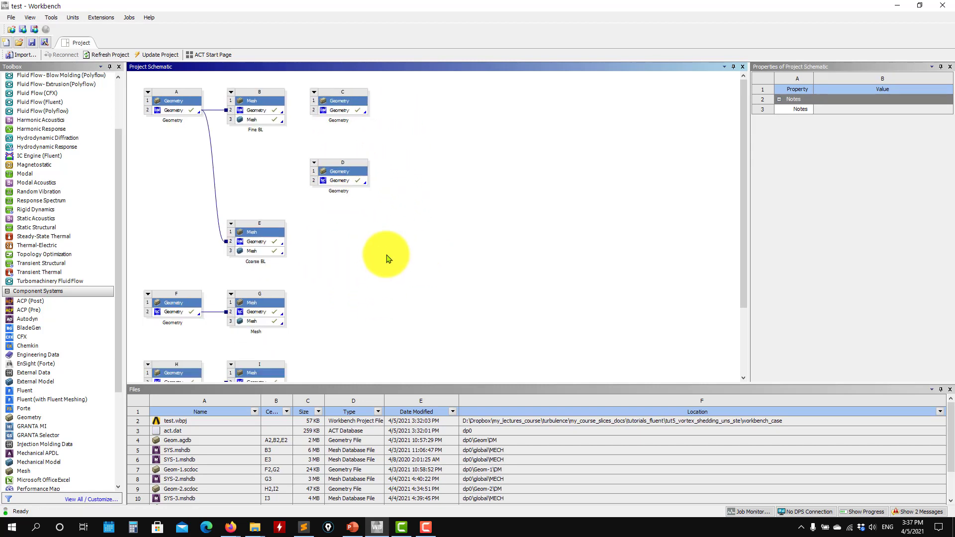
{"action": "left_click_drag", "start_coordinate": [746, 238], "coordinate": [700, 341]}
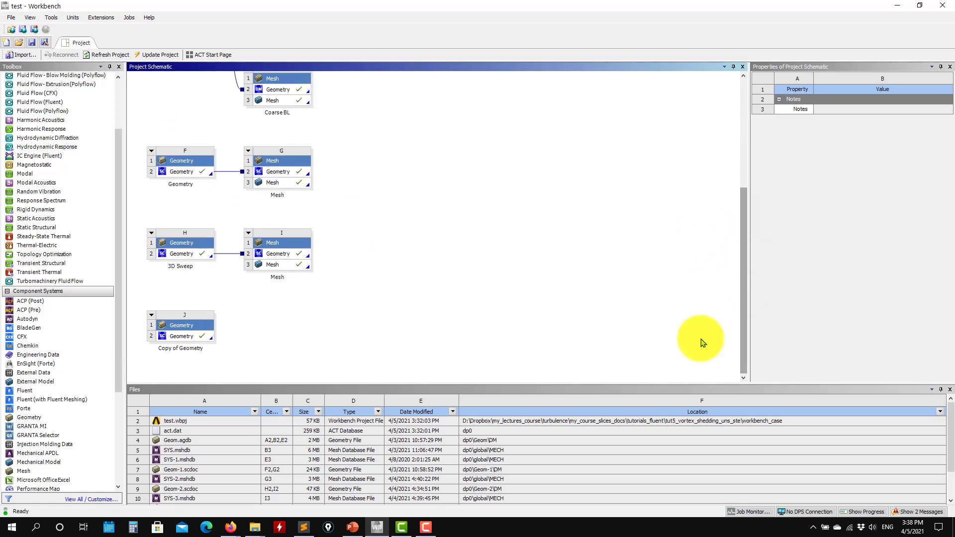
{"action": "left_click", "coordinate": [152, 317]}
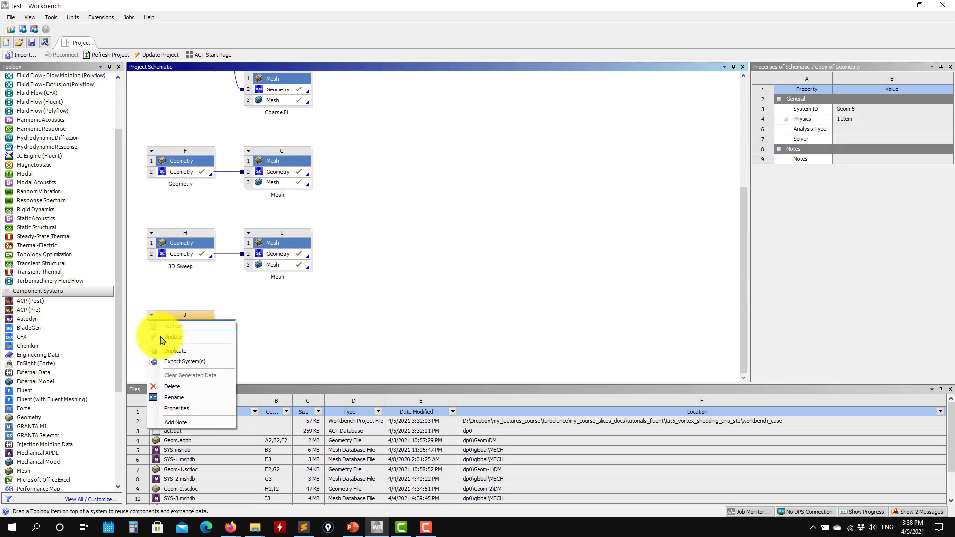
{"action": "left_click", "coordinate": [193, 398]}
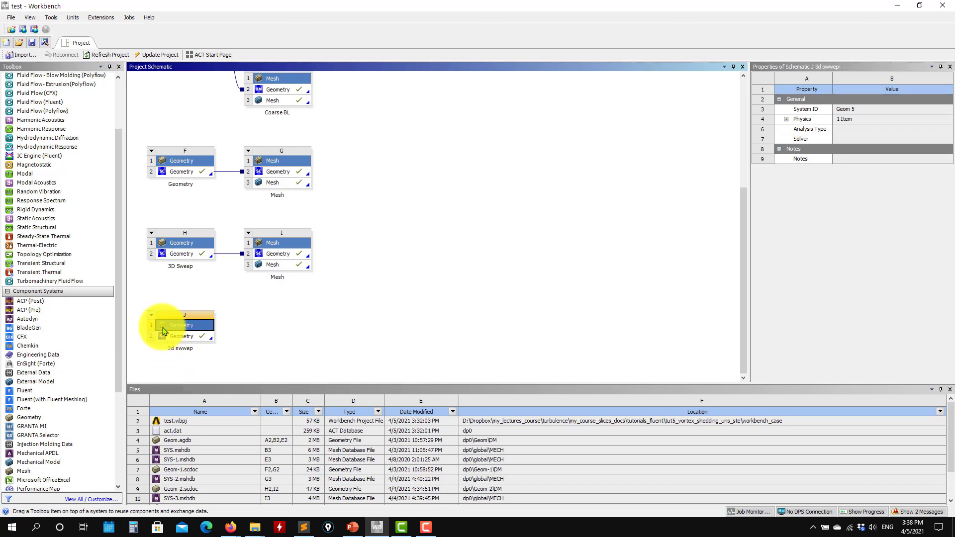
Step: Open the geometry of system J in SpaceClaim and display its structure tree
{"action": "double_click", "coordinate": [172, 336]}
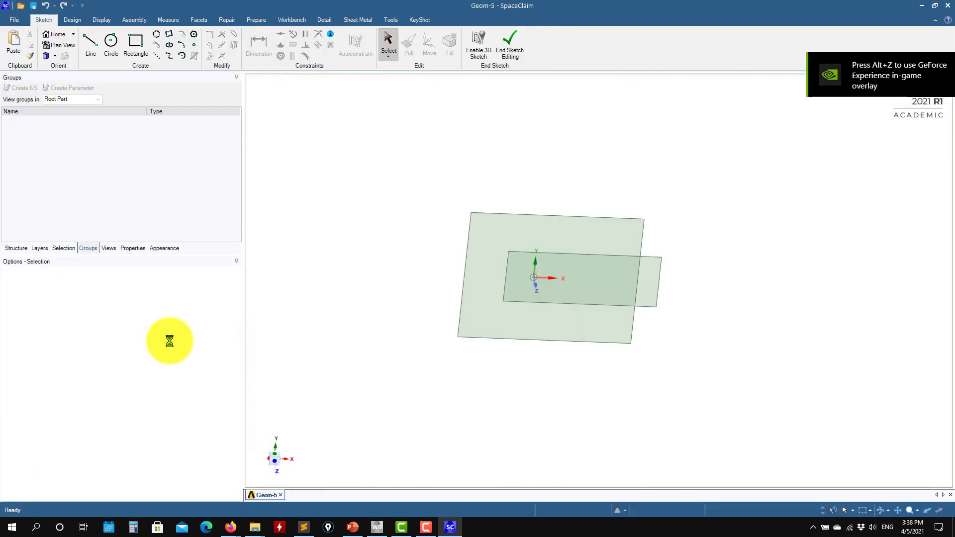
{"action": "mouse_move", "coordinate": [402, 317]}
{"action": "middle_mouse_down"}
{"action": "mouse_move", "coordinate": [375, 314]}
{"action": "mouse_move", "coordinate": [418, 367]}
{"action": "mouse_move", "coordinate": [483, 373]}
{"action": "mouse_move", "coordinate": [697, 342]}
{"action": "mouse_move", "coordinate": [678, 350]}
{"action": "mouse_move", "coordinate": [653, 274]}
{"action": "mouse_move", "coordinate": [529, 367]}
{"action": "mouse_move", "coordinate": [451, 404]}
{"action": "mouse_move", "coordinate": [523, 412]}
{"action": "middle_mouse_up"}
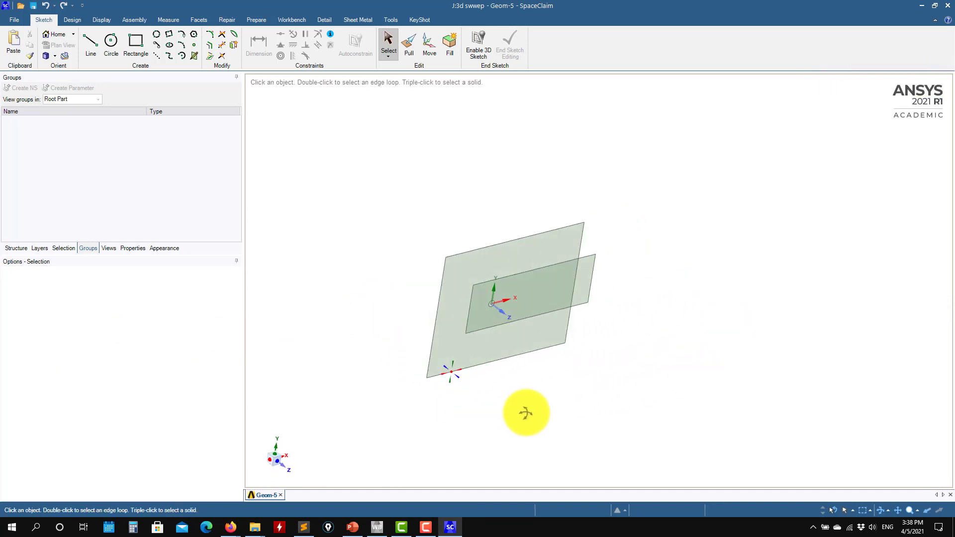
{"action": "left_click", "coordinate": [16, 248]}
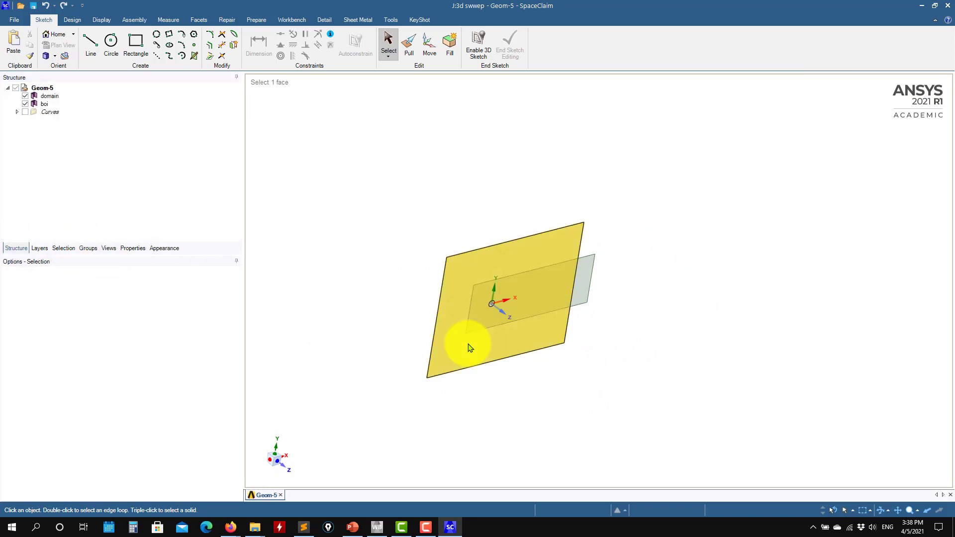
{"action": "left_click", "coordinate": [453, 357]}
{"action": "left_click", "coordinate": [101, 20]}
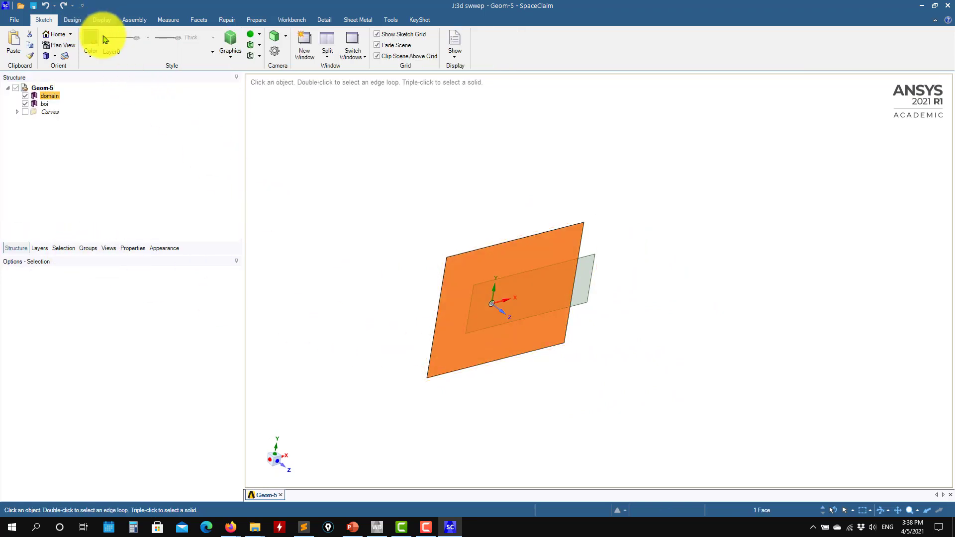
{"action": "left_click", "coordinate": [74, 21]}
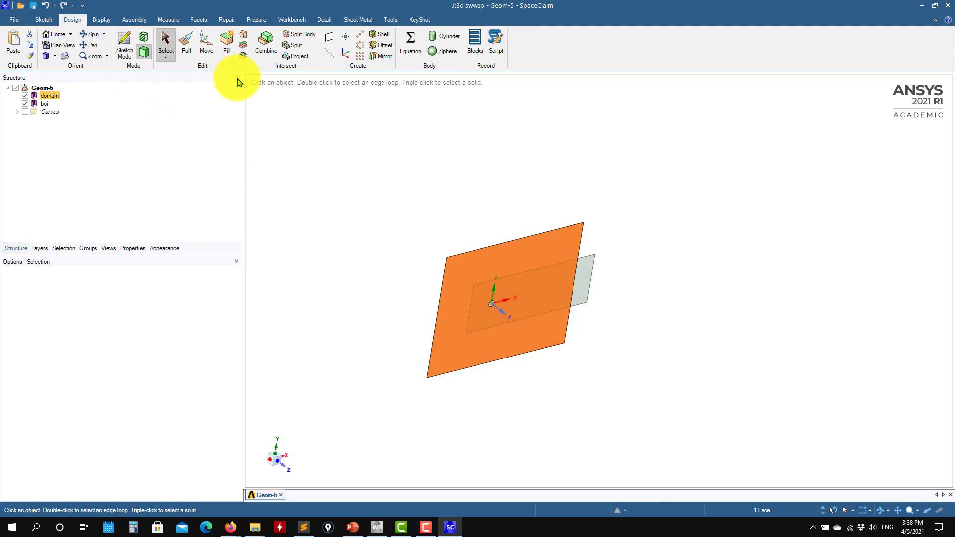
{"action": "left_click", "coordinate": [207, 43]}
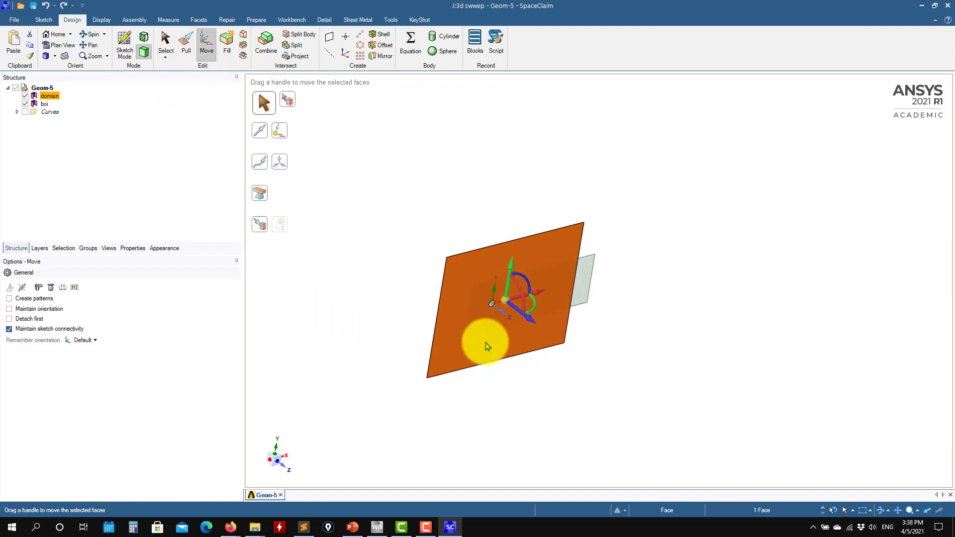
{"action": "key", "text": "Escape"}
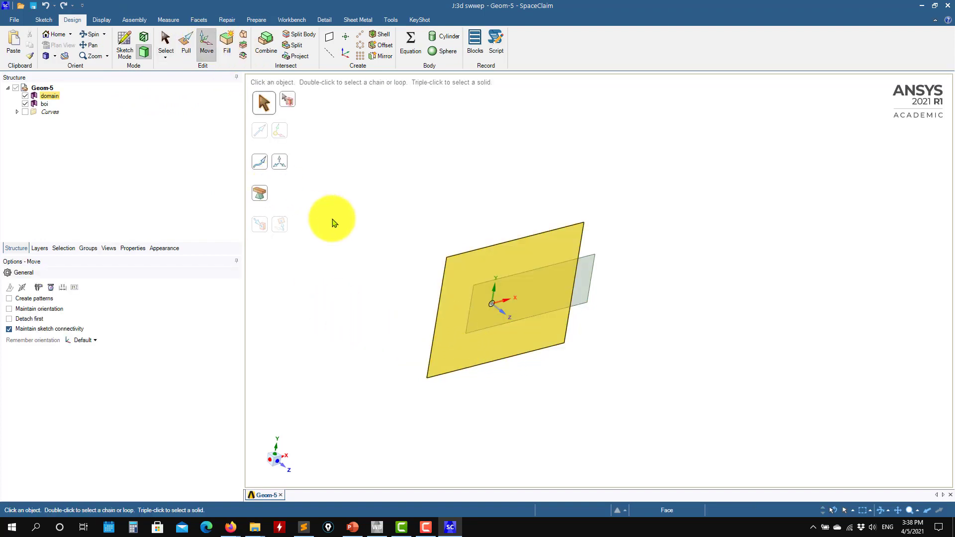
Step: Pull the domain surface along the positive Z direction into a solid 1000 mm thick
{"action": "left_click", "coordinate": [187, 44]}
{"action": "left_click", "coordinate": [457, 350]}
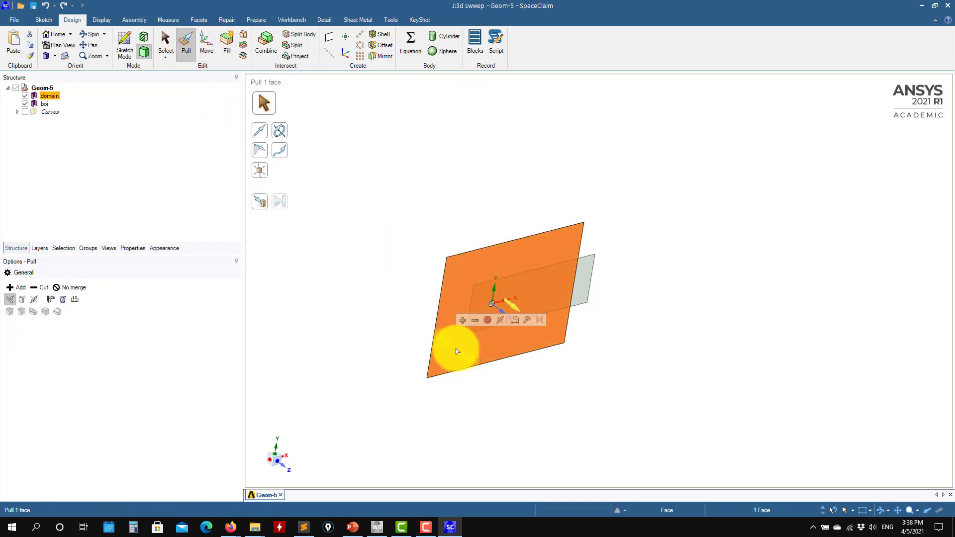
{"action": "left_click_drag", "start_coordinate": [457, 351], "coordinate": [481, 366]}
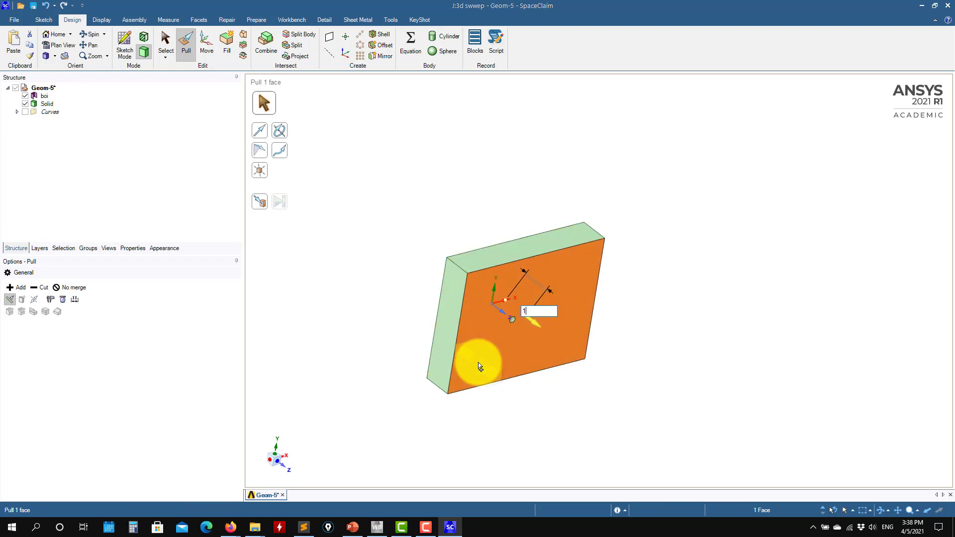
{"action": "key", "text": "Return"}
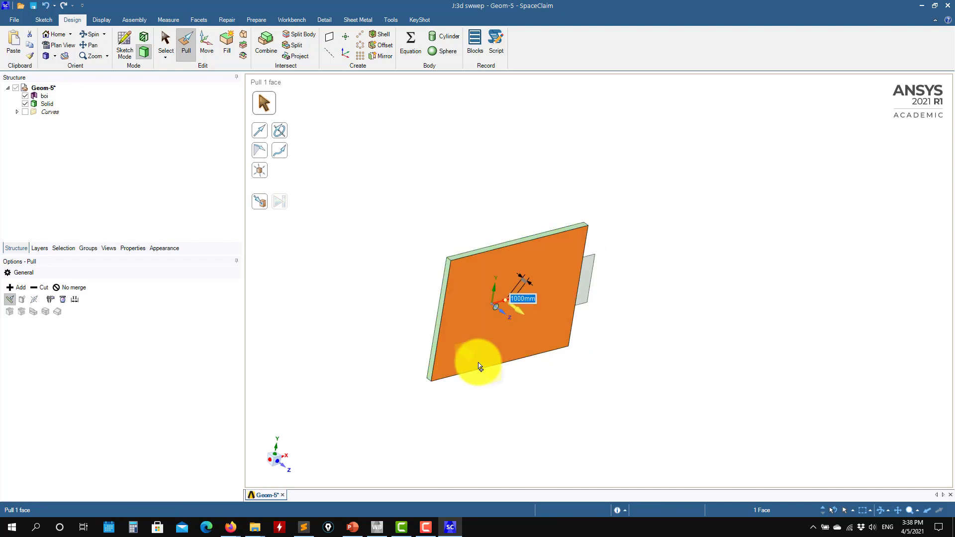
Step: Try pulling the boi surface about 20765 mm through the domain solid without the No merge option, and undo the pull
{"action": "middle_click_drag", "start_coordinate": [671, 333], "coordinate": [614, 327]}
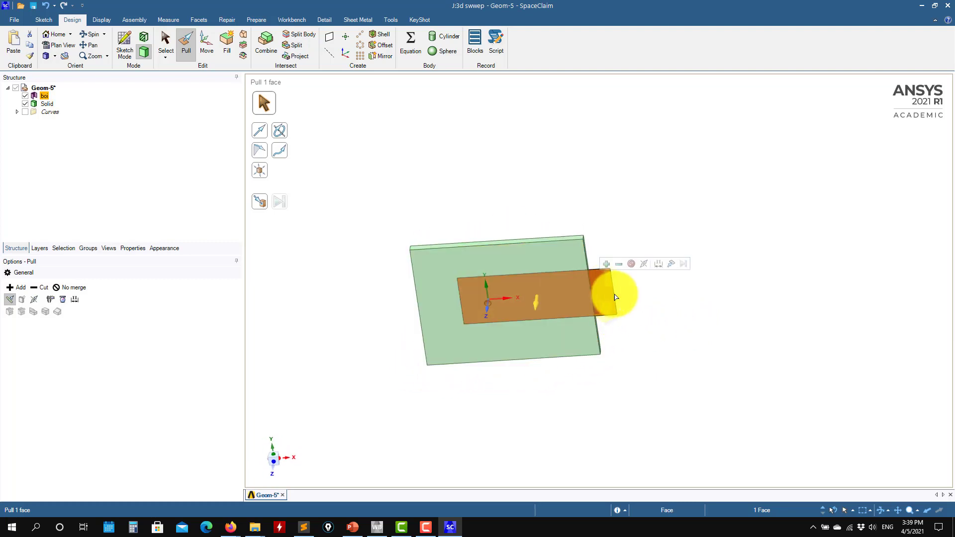
{"action": "middle_click_drag", "start_coordinate": [614, 292], "coordinate": [625, 337]}
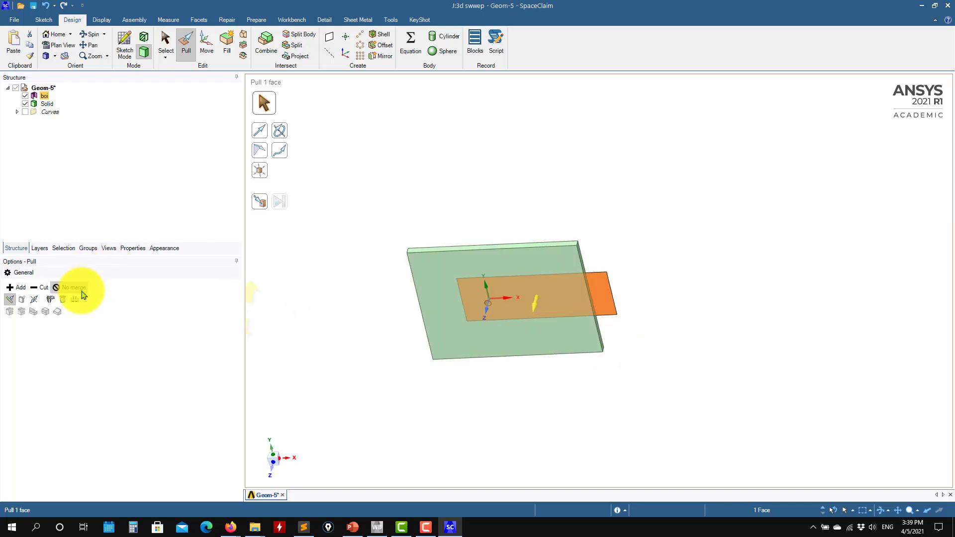
{"action": "left_click_drag", "start_coordinate": [600, 326], "coordinate": [629, 390]}
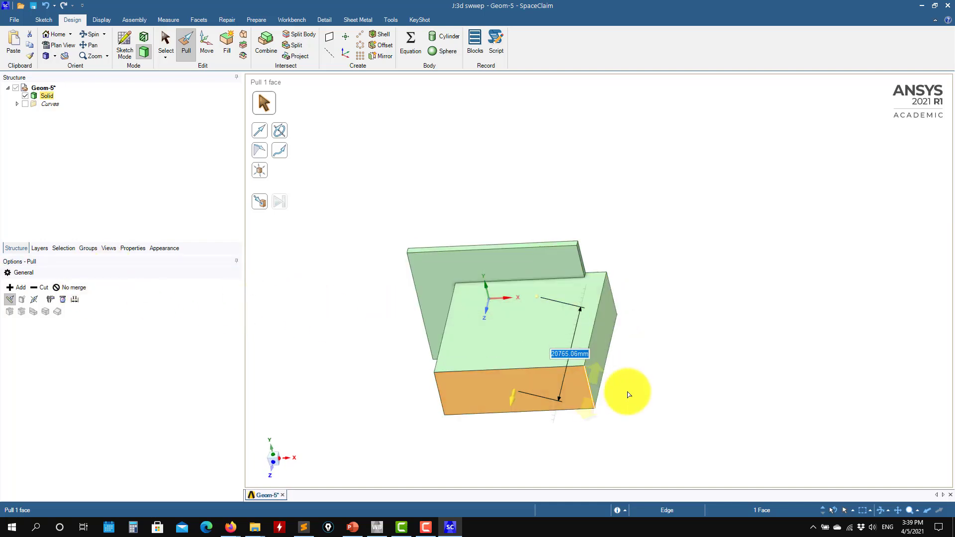
{"action": "middle_click_drag", "start_coordinate": [687, 312], "coordinate": [618, 345]}
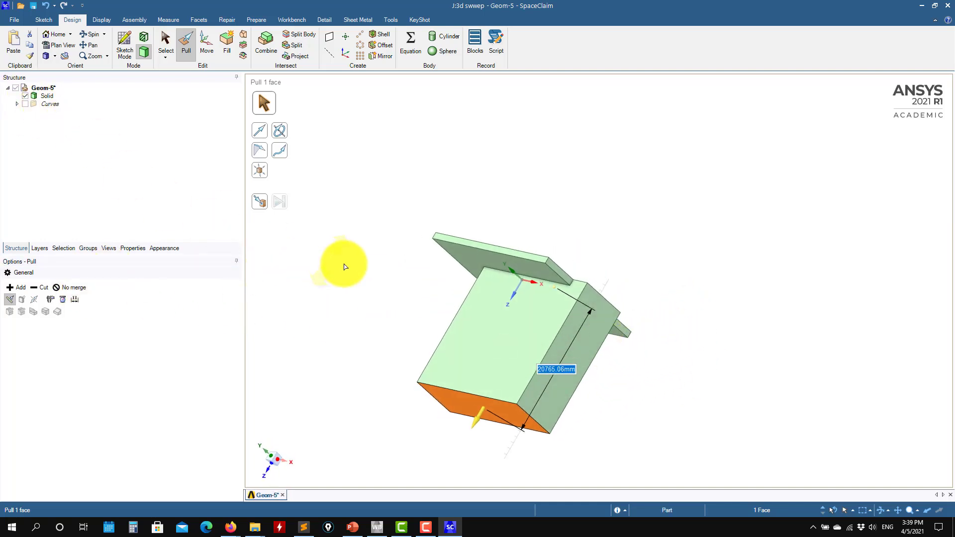
{"action": "key", "text": "ctrl+z"}
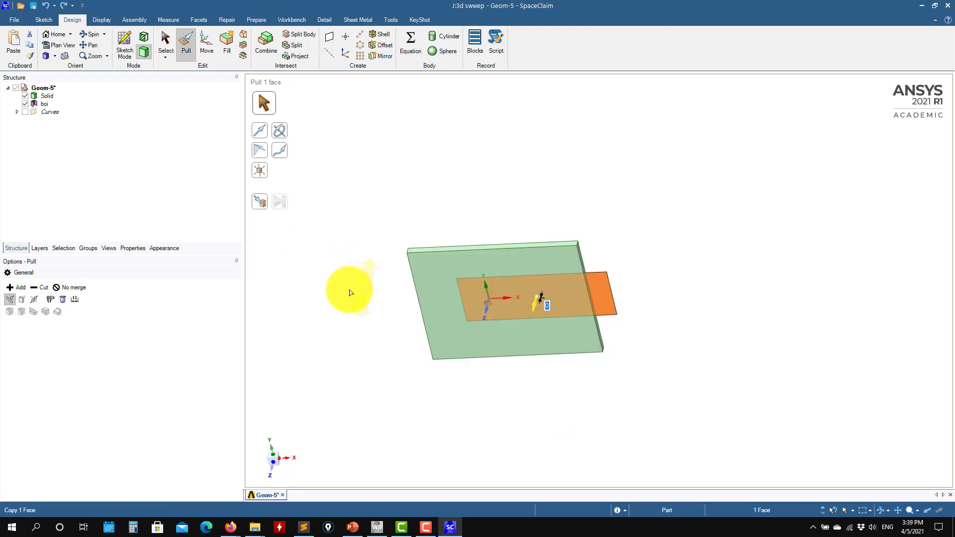
Step: Pull the boi surface with the No merge option into a separate solid extending beyond both sides of the domain
{"action": "left_click", "coordinate": [73, 287]}
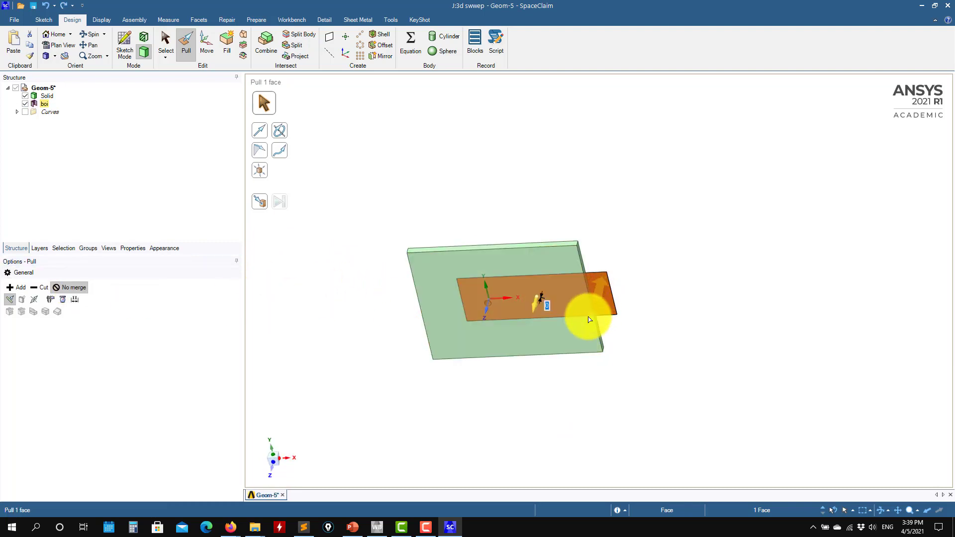
{"action": "left_click_drag", "start_coordinate": [588, 320], "coordinate": [583, 347]}
{"action": "middle_click_drag", "start_coordinate": [703, 305], "coordinate": [522, 344]}
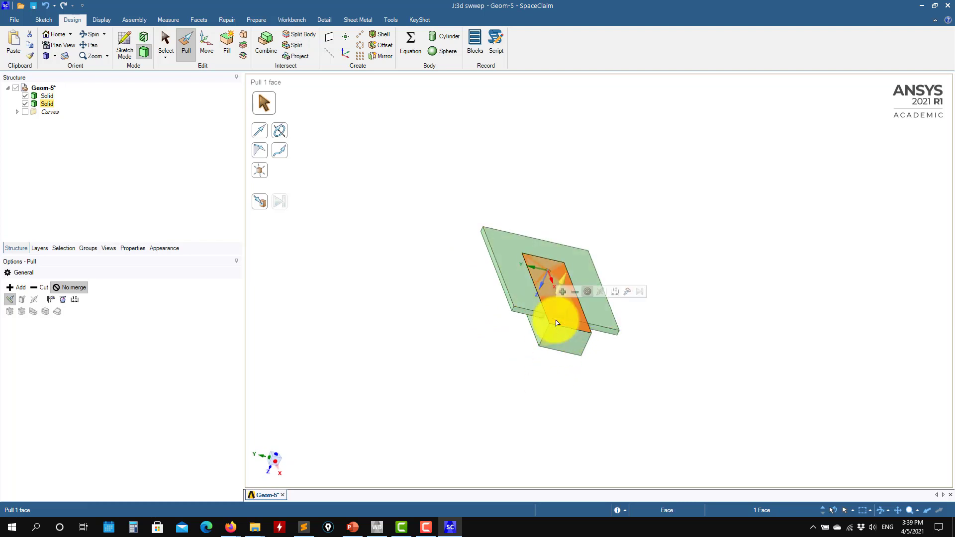
{"action": "left_click_drag", "start_coordinate": [578, 316], "coordinate": [583, 301]}
{"action": "middle_click_drag", "start_coordinate": [606, 377], "coordinate": [825, 288]}
{"action": "scroll", "coordinate": [628, 366], "scroll_direction": "up", "scroll_amount": 2}
{"action": "key", "text": "Escape"}
{"action": "key", "text": "Escape"}
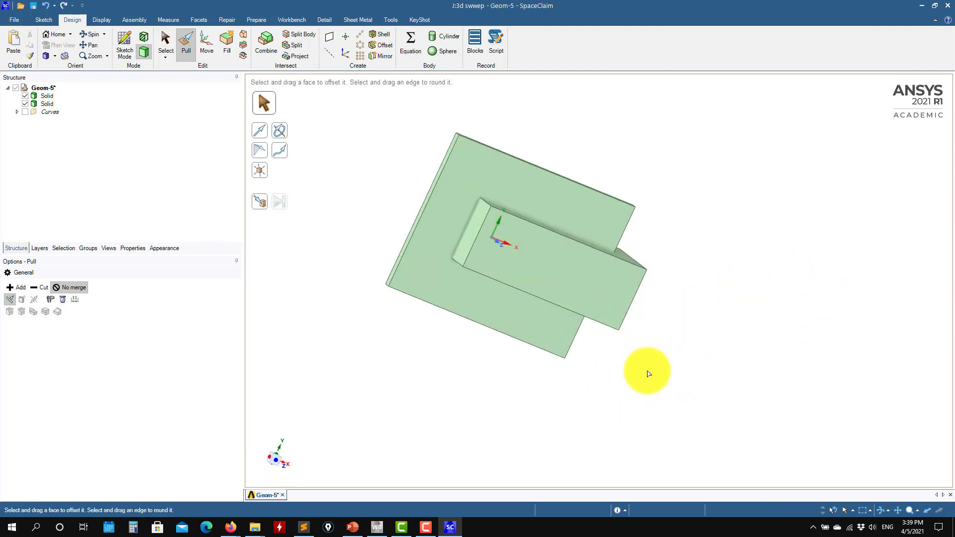
Step: Make the extruded boi solid transparent
{"action": "left_click", "coordinate": [595, 309]}
{"action": "left_click", "coordinate": [623, 278]}
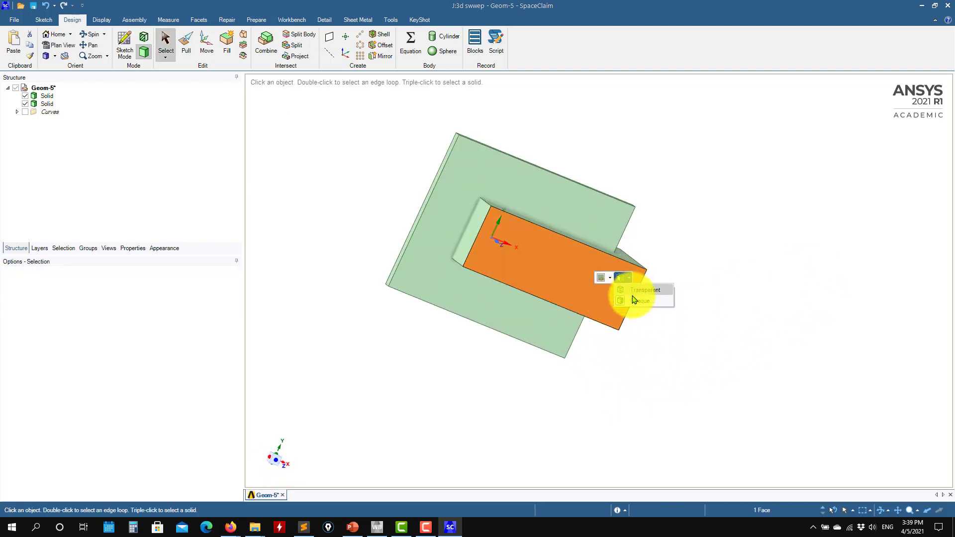
{"action": "left_click", "coordinate": [640, 292]}
{"action": "middle_click_drag", "start_coordinate": [533, 363], "coordinate": [411, 320]}
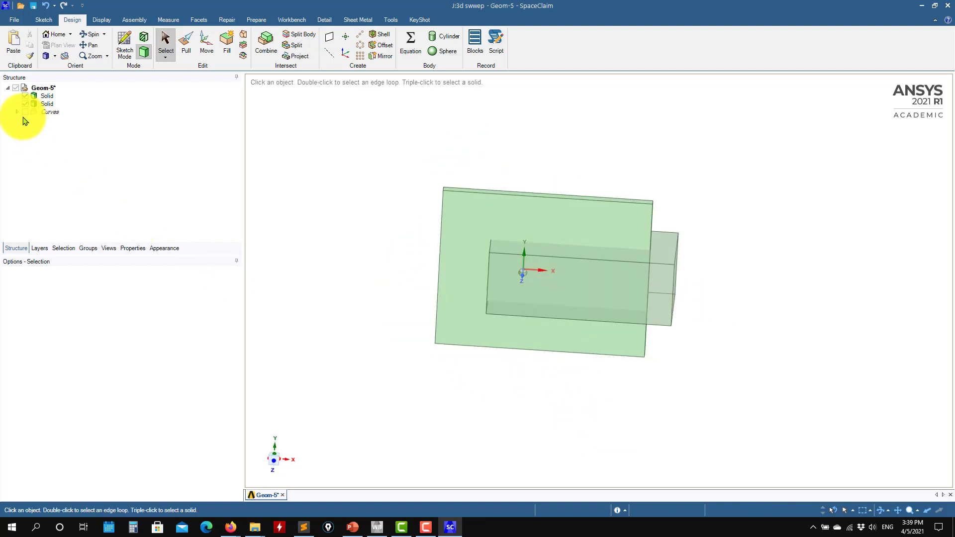
Step: Rename the transparent inner box solid as boi and the thin plate solid as domain
{"action": "right_click", "coordinate": [49, 102]}
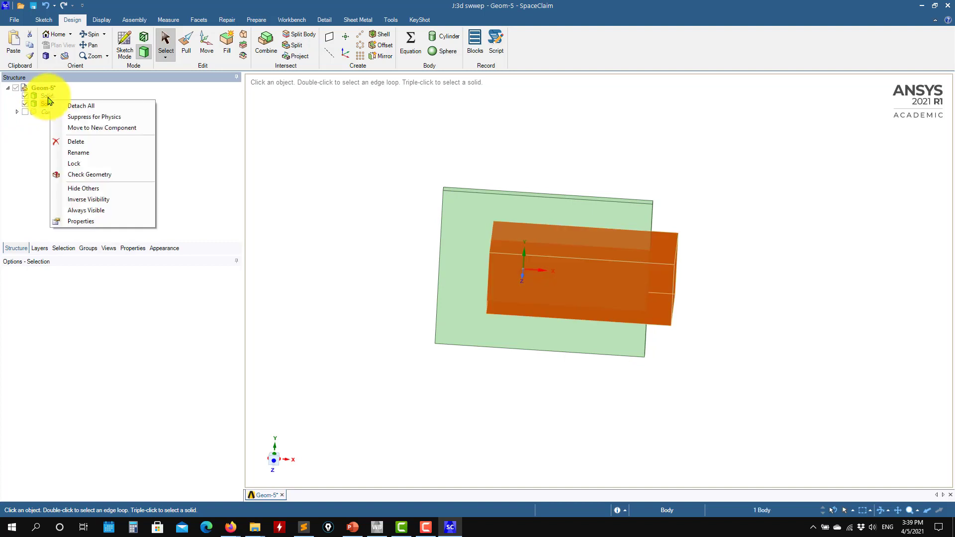
{"action": "left_click", "coordinate": [84, 152]}
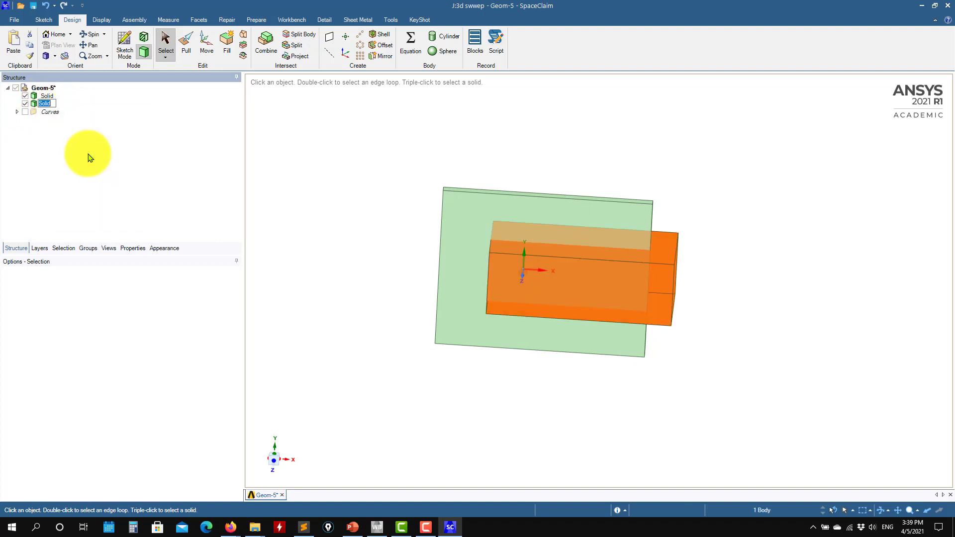
{"action": "left_click", "coordinate": [44, 96]}
{"action": "right_click", "coordinate": [44, 96]}
{"action": "left_click", "coordinate": [115, 149]}
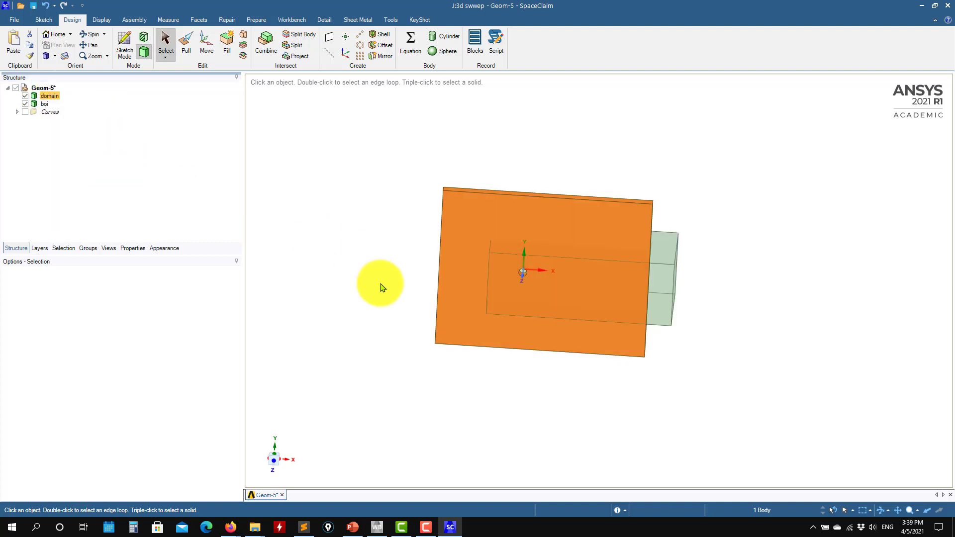
Step: Copy the domain solid's large face at the origin plane and paste it as a separate surface body
{"action": "middle_click_drag", "start_coordinate": [405, 375], "coordinate": [445, 394]}
{"action": "left_click", "coordinate": [444, 394]}
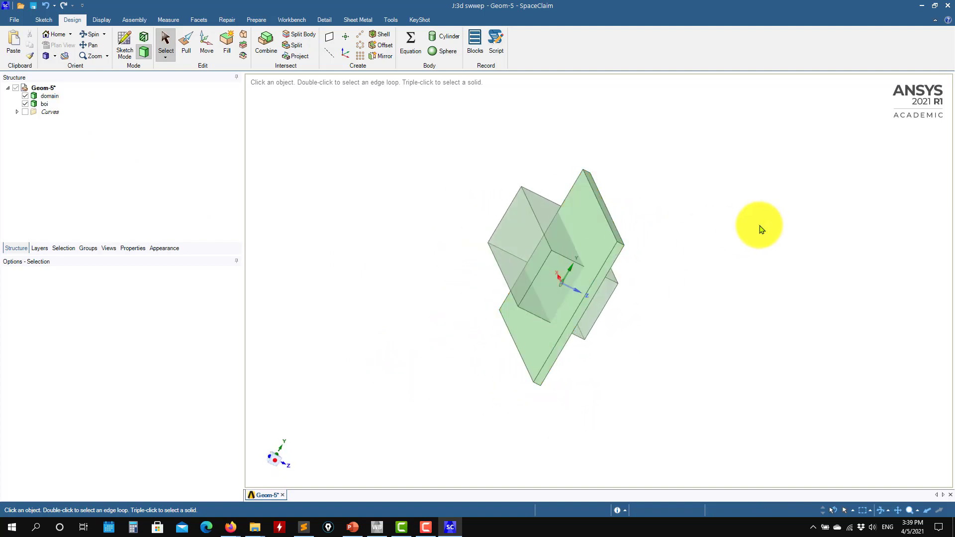
{"action": "scroll", "coordinate": [732, 233], "scroll_direction": "up", "scroll_amount": 3}
{"action": "left_click", "coordinate": [493, 233]}
{"action": "left_click", "coordinate": [493, 234]}
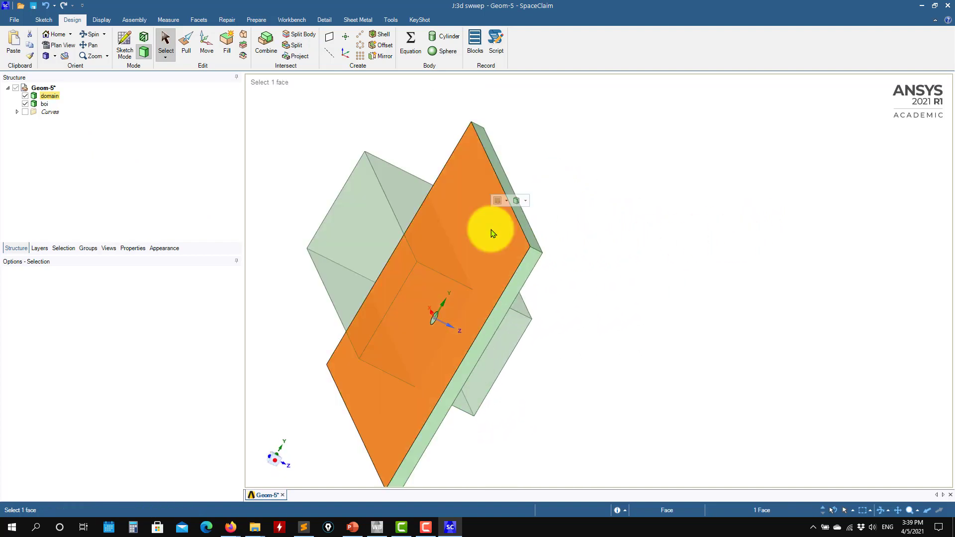
{"action": "key", "text": "ctrl+c"}
{"action": "key", "text": "ctrl+v"}
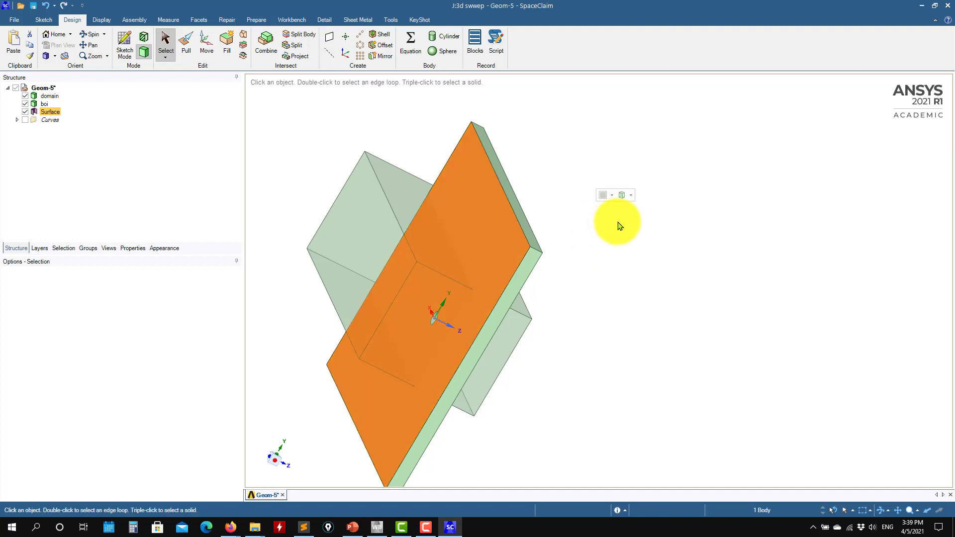
Step: Hide the boi and domain solids and dismiss the notice about suppressing objects for physics
{"action": "left_click", "coordinate": [25, 103]}
{"action": "left_click", "coordinate": [25, 96]}
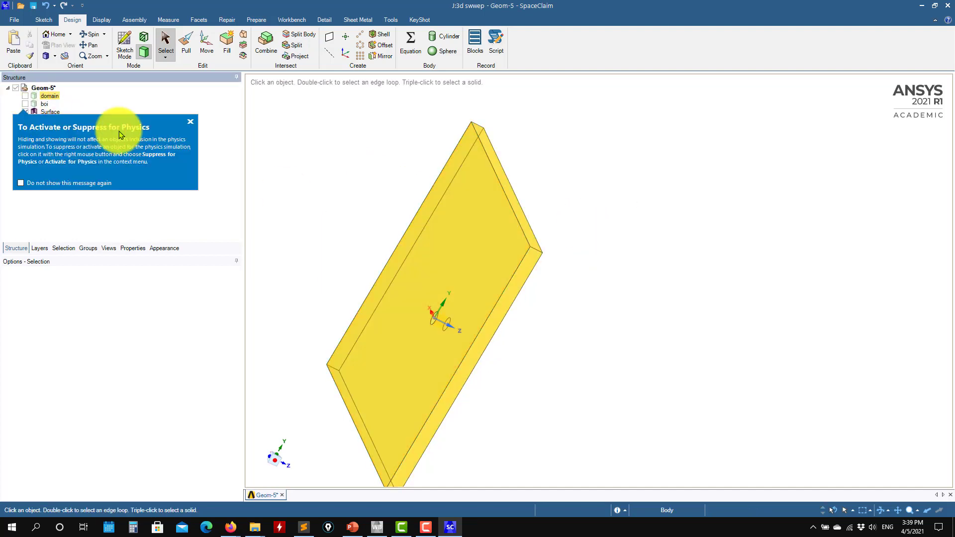
{"action": "middle_click_drag", "start_coordinate": [661, 284], "coordinate": [497, 244]}
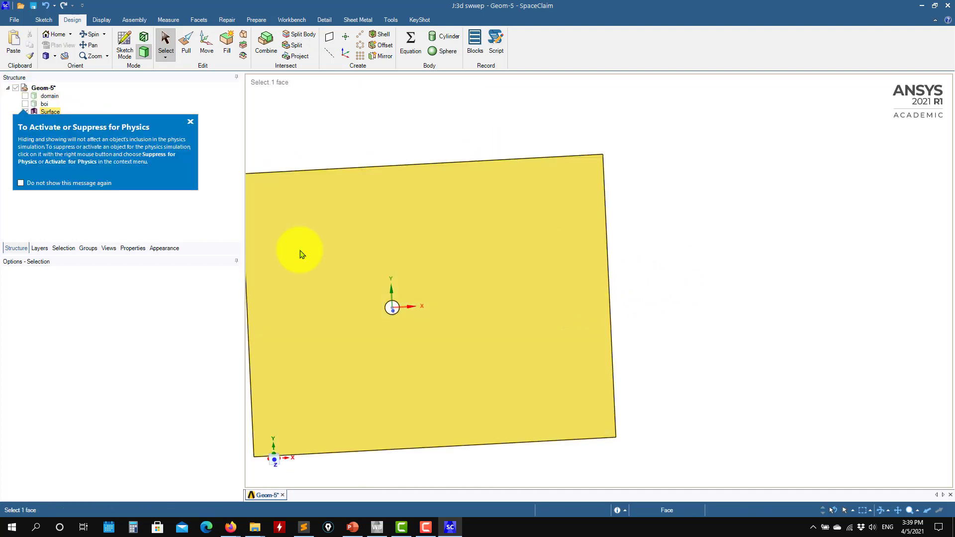
{"action": "middle_click_drag", "start_coordinate": [634, 292], "coordinate": [776, 245], "text": "shift"}
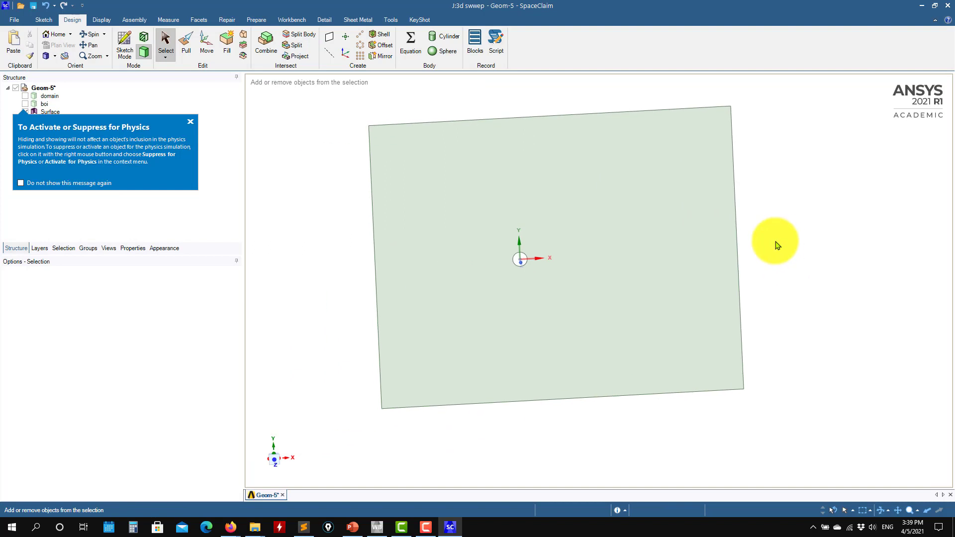
{"action": "left_click", "coordinate": [191, 126]}
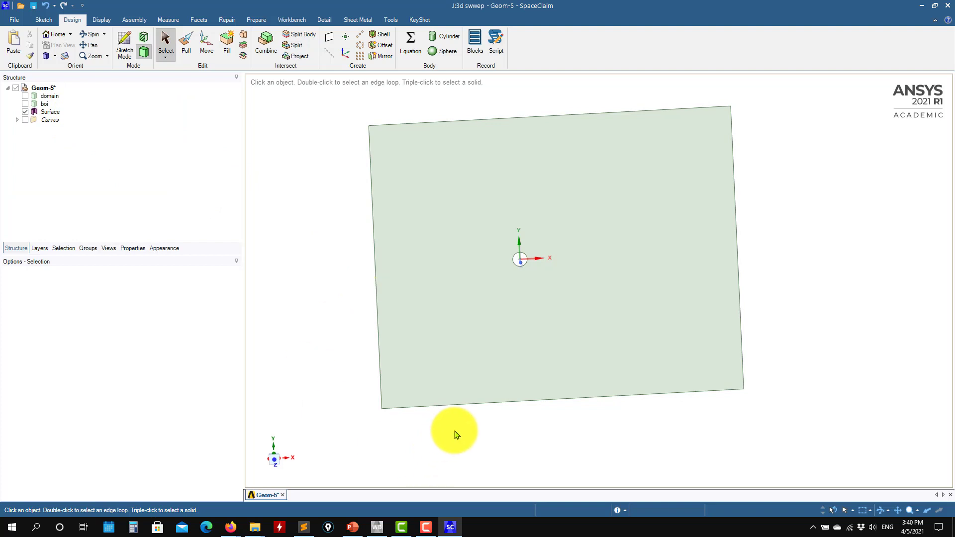
{"action": "left_click", "coordinate": [275, 458]}
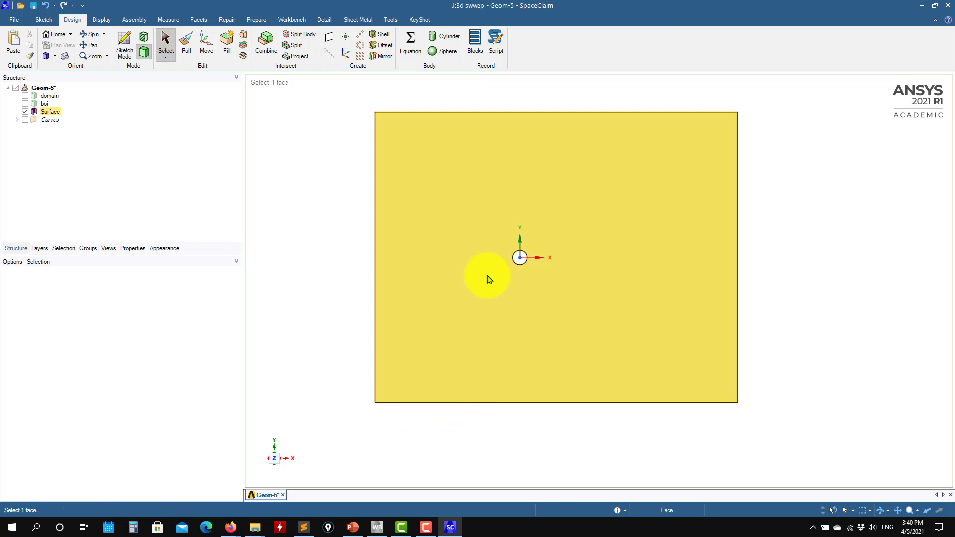
Step: Hide the copied surface body and display the domain solid alone in a three-dimensional view
{"action": "scroll", "coordinate": [512, 264], "scroll_direction": "up", "scroll_amount": 3}
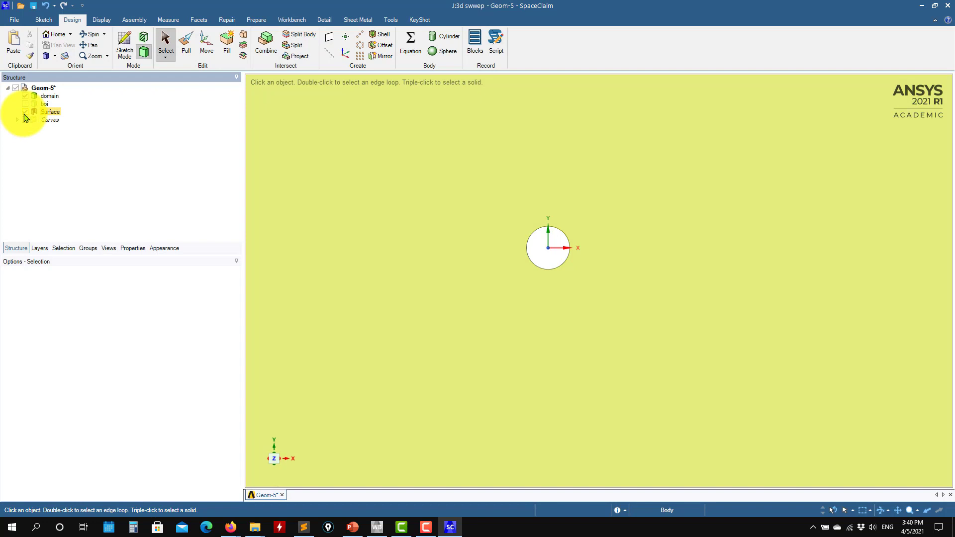
{"action": "left_click", "coordinate": [25, 113]}
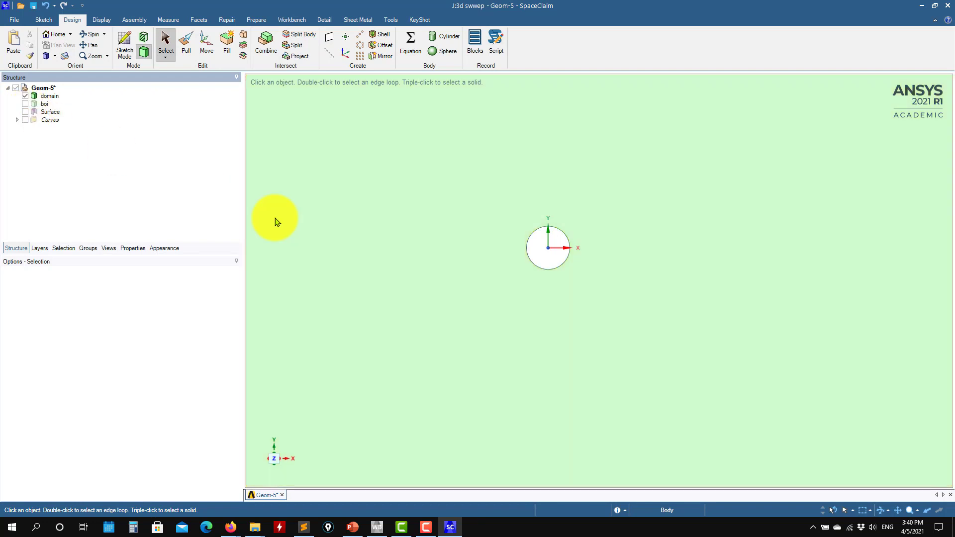
{"action": "middle_click_drag", "start_coordinate": [317, 268], "coordinate": [617, 324]}
{"action": "middle_click_drag", "start_coordinate": [561, 316], "coordinate": [792, 271]}
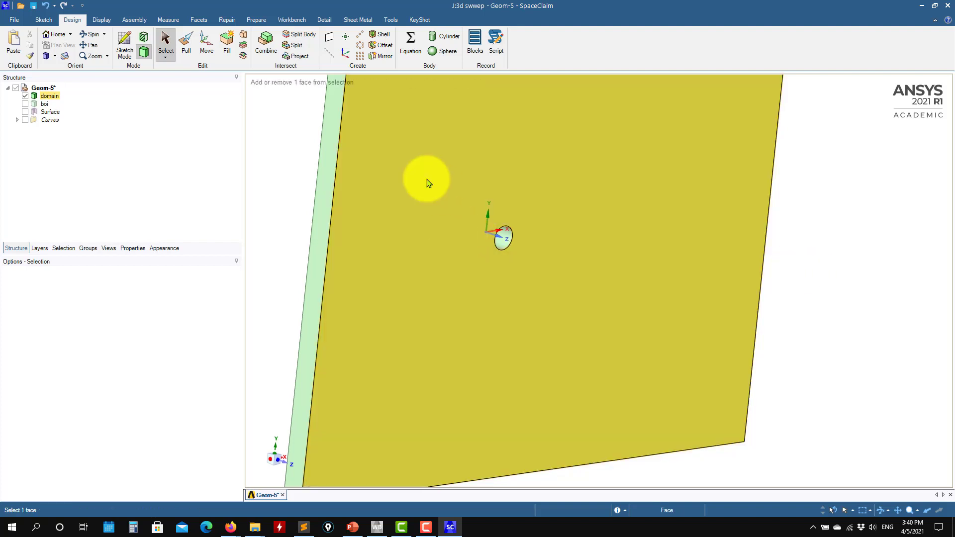
Step: Examine the domain plate's top, side and large front faces from several angles
{"action": "middle_click_drag", "start_coordinate": [428, 181], "coordinate": [396, 192]}
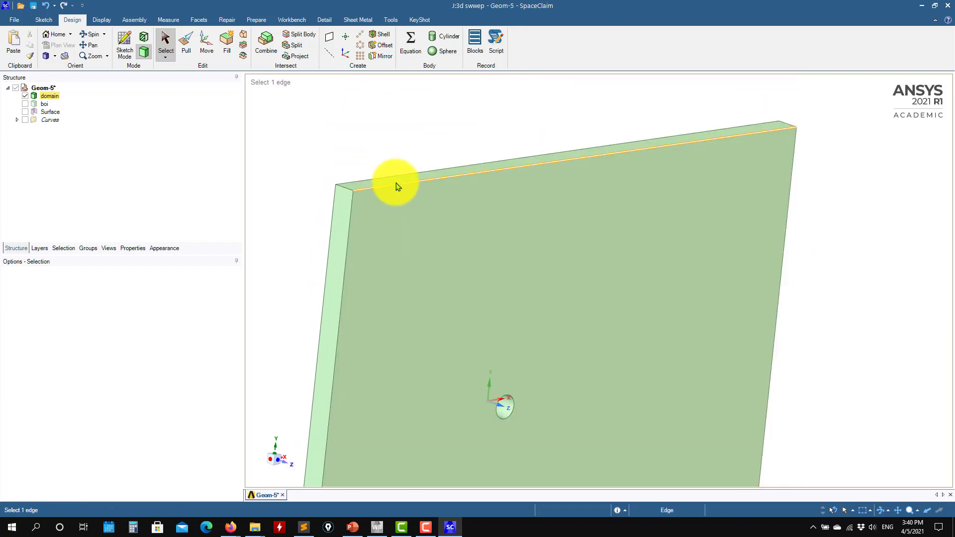
{"action": "left_click", "coordinate": [398, 187]}
{"action": "left_click", "coordinate": [398, 185]}
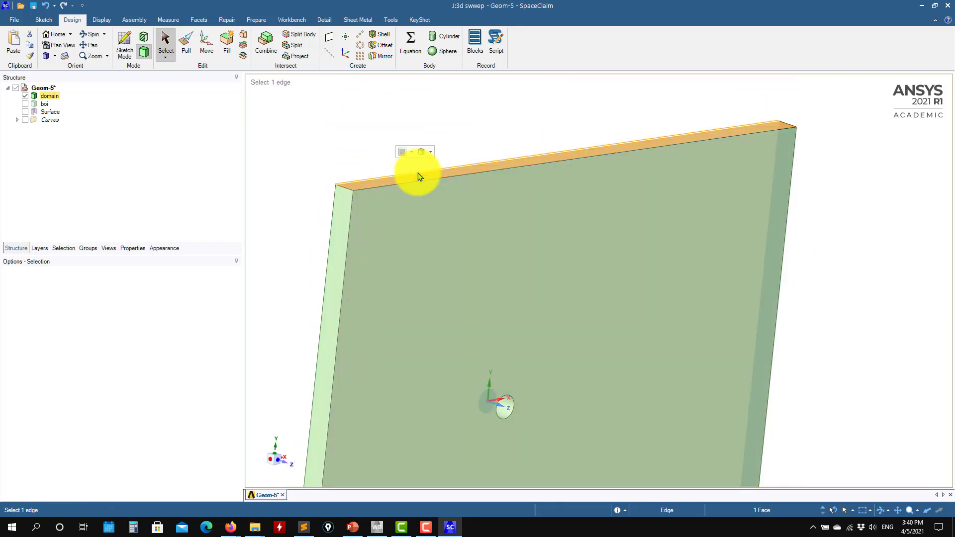
{"action": "left_click", "coordinate": [332, 150]}
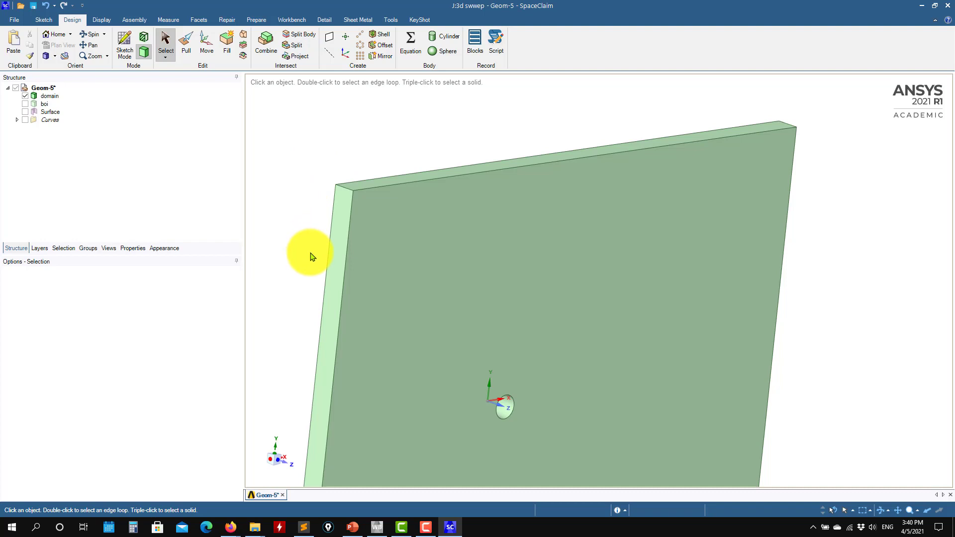
{"action": "left_click", "coordinate": [343, 245]}
{"action": "middle_click_drag", "start_coordinate": [831, 273], "coordinate": [855, 309]}
{"action": "left_click", "coordinate": [579, 153]}
{"action": "scroll", "coordinate": [650, 309], "scroll_direction": "up", "scroll_amount": 5}
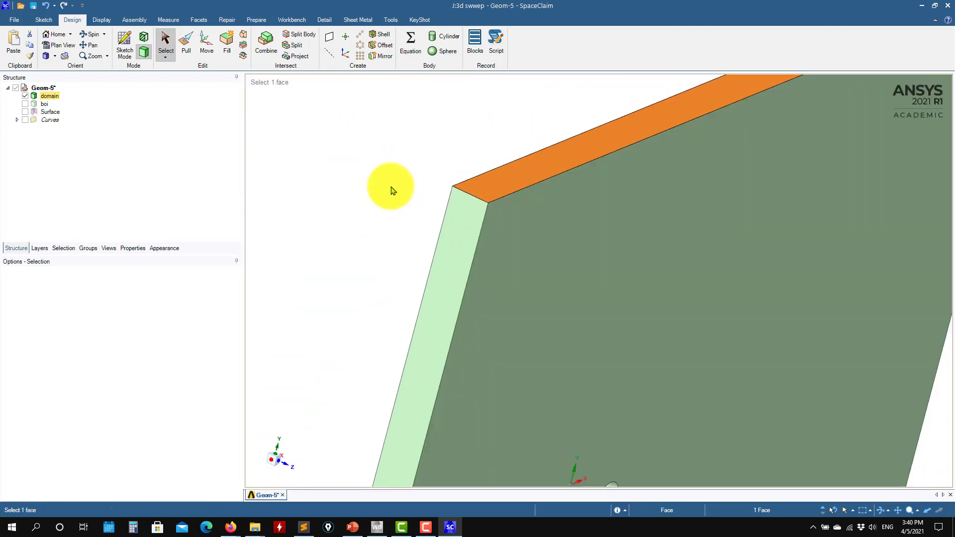
{"action": "left_click", "coordinate": [390, 187]}
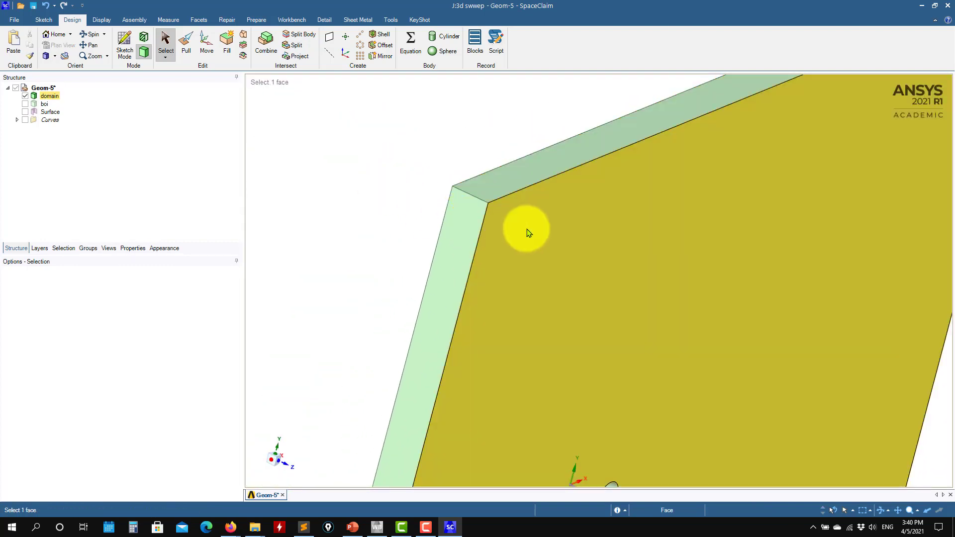
{"action": "left_click", "coordinate": [527, 233]}
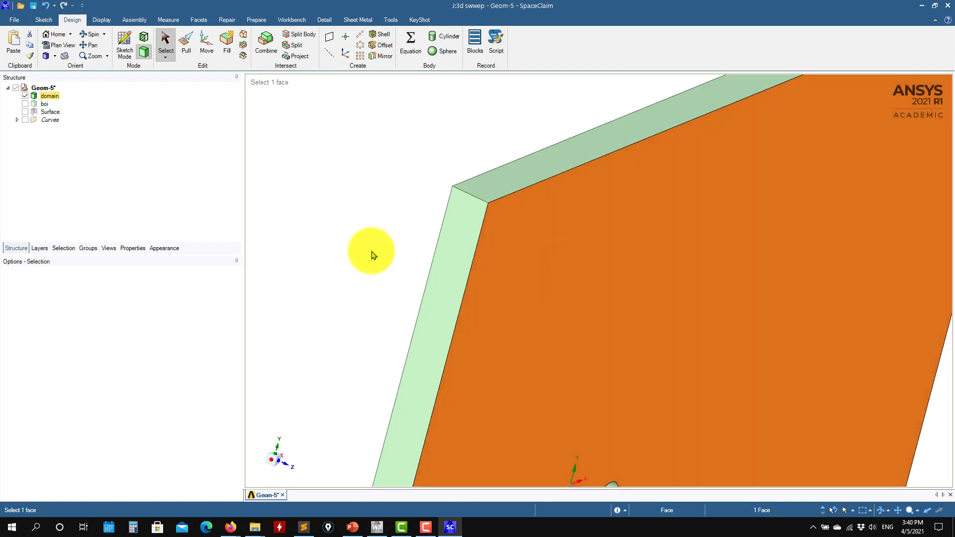
{"action": "middle_click_drag", "start_coordinate": [373, 251], "coordinate": [455, 253]}
{"action": "middle_click_drag", "start_coordinate": [704, 266], "coordinate": [484, 298]}
{"action": "left_click", "coordinate": [485, 299]}
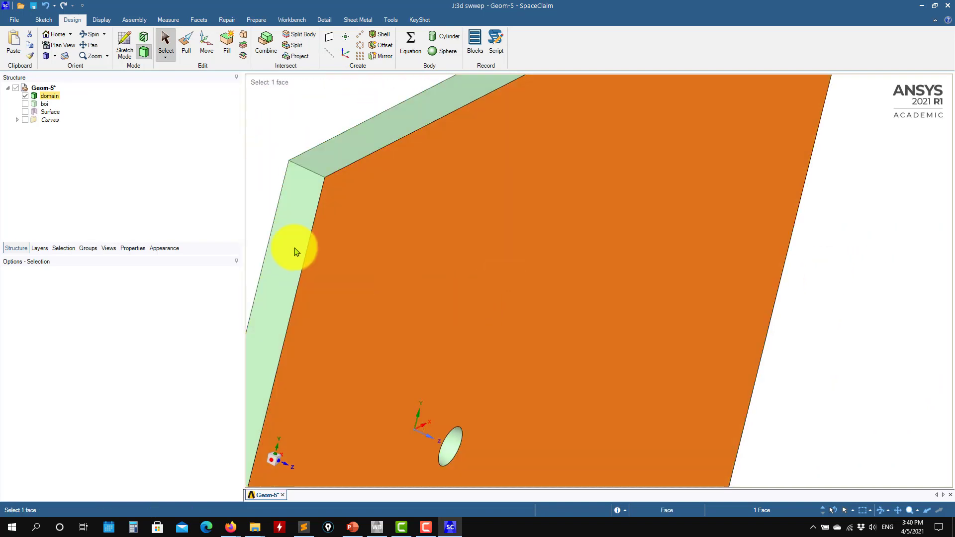
{"action": "middle_click_drag", "start_coordinate": [437, 274], "coordinate": [393, 260]}
{"action": "middle_click_drag", "start_coordinate": [344, 227], "coordinate": [383, 199]}
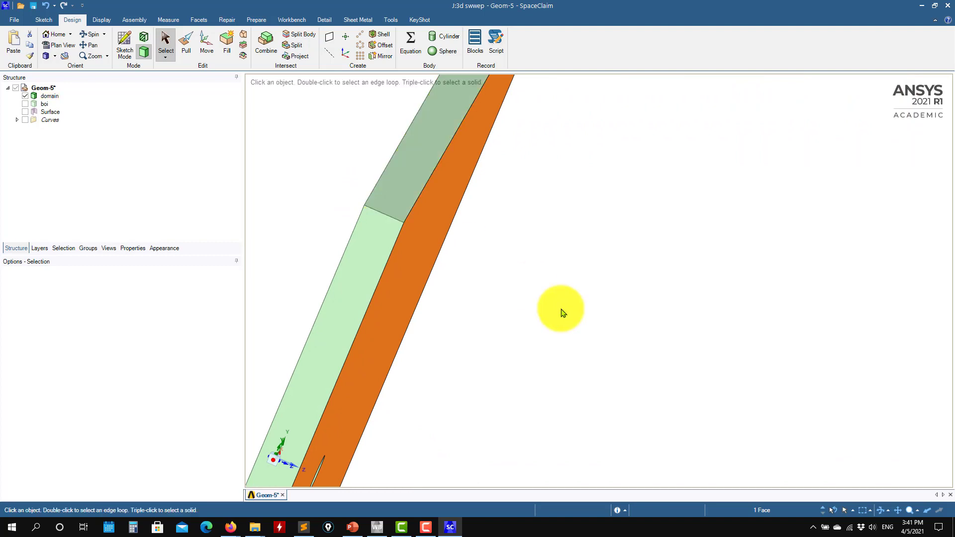
Step: Compare the domain, boi and copied surface bodies by toggling their visibility, leaving only the domain shown
{"action": "left_click", "coordinate": [25, 95]}
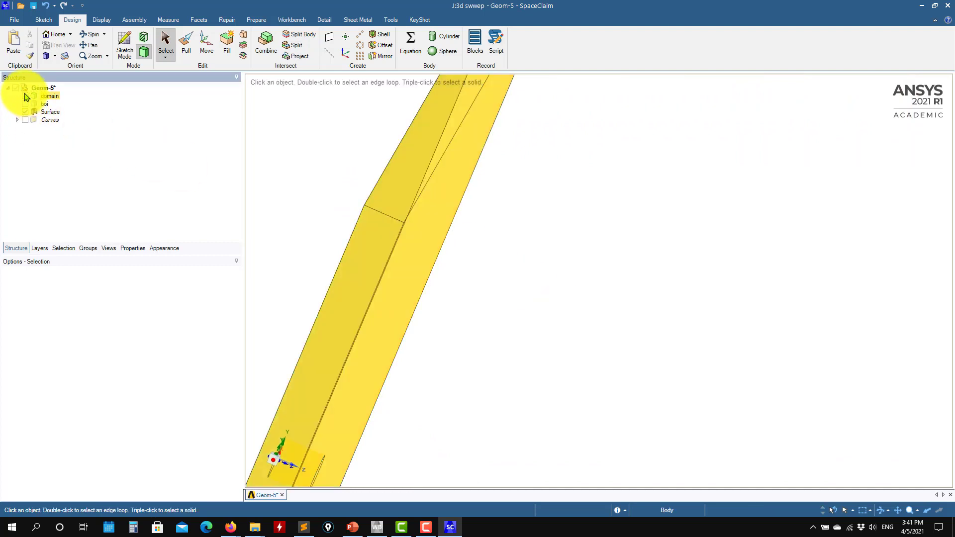
{"action": "left_click", "coordinate": [25, 104]}
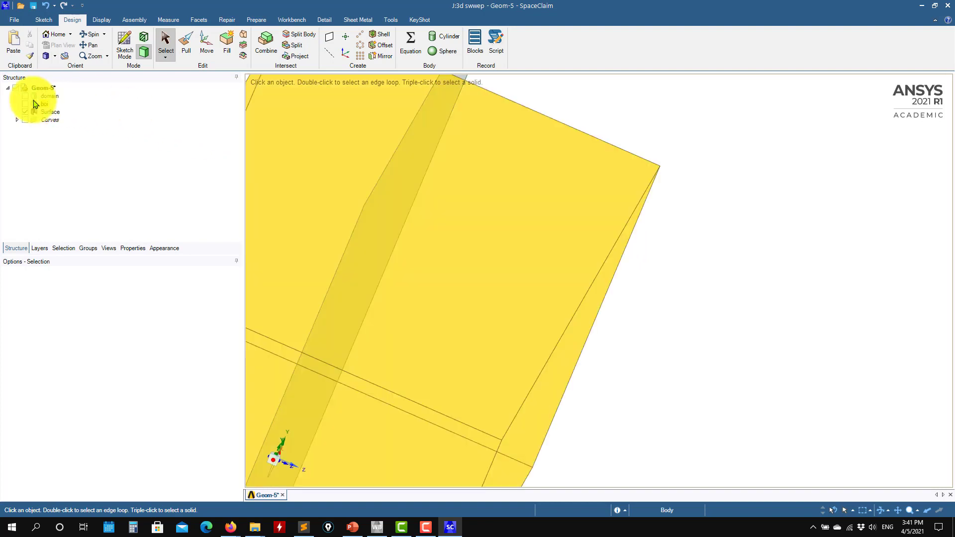
{"action": "left_click", "coordinate": [25, 112]}
{"action": "left_click", "coordinate": [25, 96]}
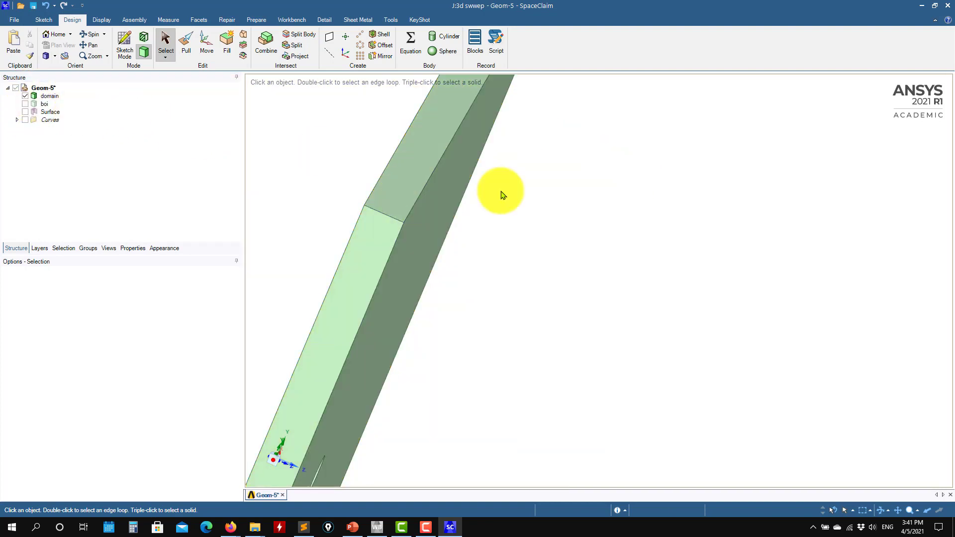
Step: Examine how the domain's narrow side faces connect its two large parallel faces
{"action": "left_click", "coordinate": [398, 243]}
{"action": "left_click", "coordinate": [401, 246]}
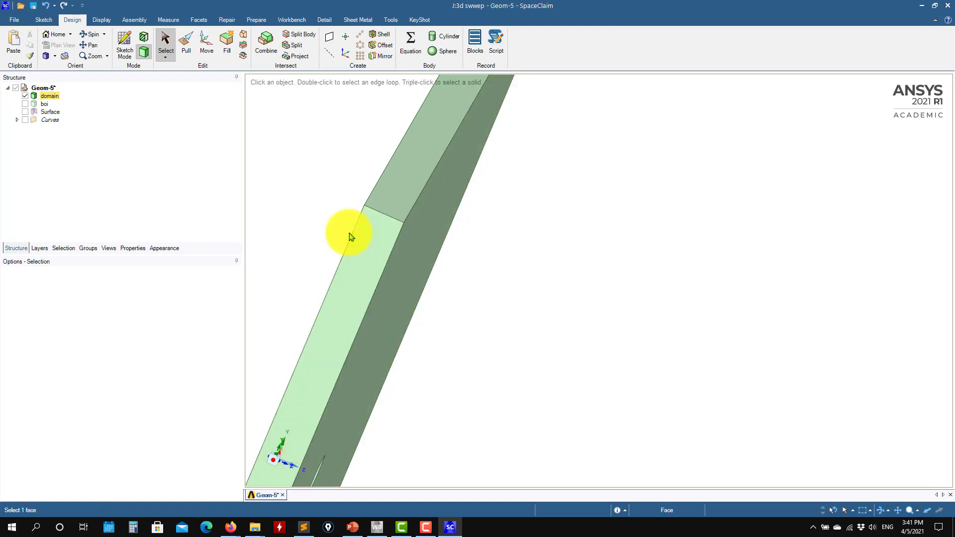
{"action": "left_click", "coordinate": [415, 256]}
{"action": "middle_click_drag", "start_coordinate": [350, 220], "coordinate": [411, 221]}
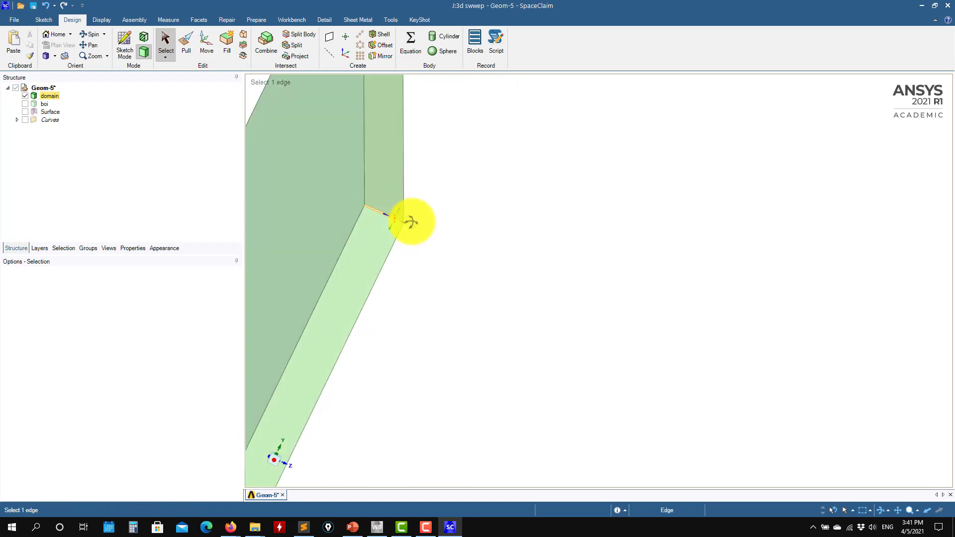
{"action": "left_click", "coordinate": [331, 208]}
{"action": "middle_click_drag", "start_coordinate": [494, 251], "coordinate": [453, 260]}
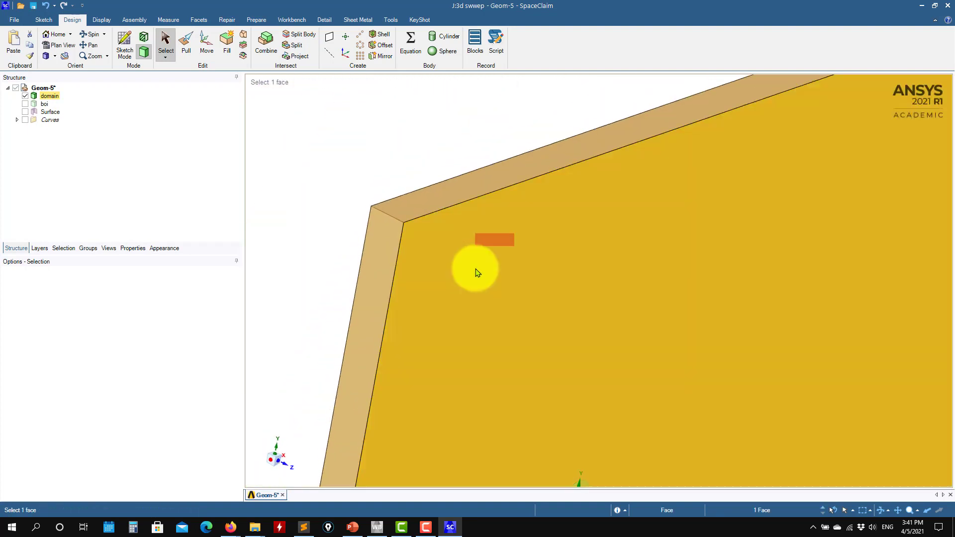
{"action": "left_click", "coordinate": [326, 185]}
{"action": "mouse_move", "coordinate": [326, 184]}
{"action": "middle_mouse_down"}
{"action": "mouse_move", "coordinate": [778, 293]}
{"action": "mouse_move", "coordinate": [586, 256]}
{"action": "mouse_move", "coordinate": [769, 265]}
{"action": "middle_mouse_up"}
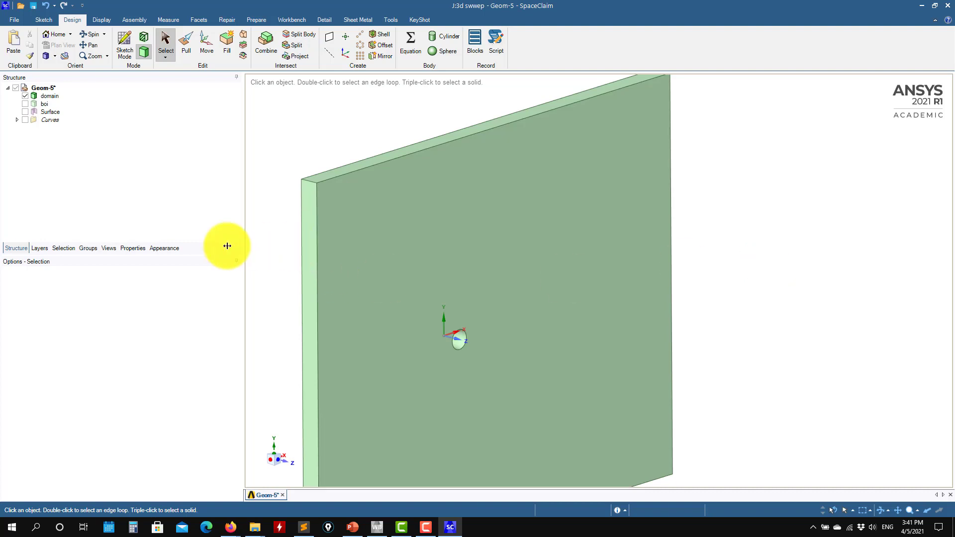
Step: Create a named selection called inlet from the domain's narrow end face on the negative X side
{"action": "left_click", "coordinate": [88, 249]}
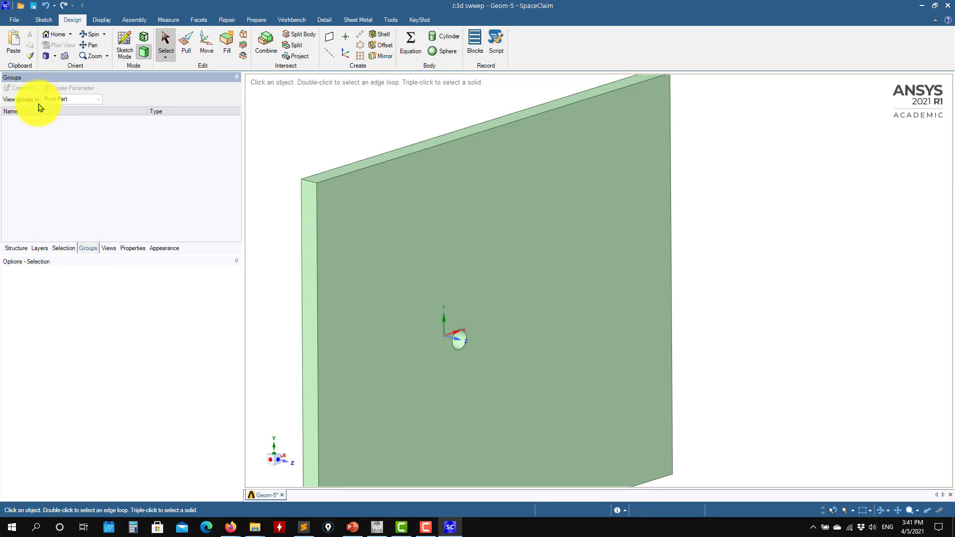
{"action": "left_click", "coordinate": [311, 254]}
{"action": "scroll", "coordinate": [545, 297], "scroll_direction": "down", "scroll_amount": 3}
{"action": "scroll", "coordinate": [545, 297], "scroll_direction": "down", "scroll_amount": 2}
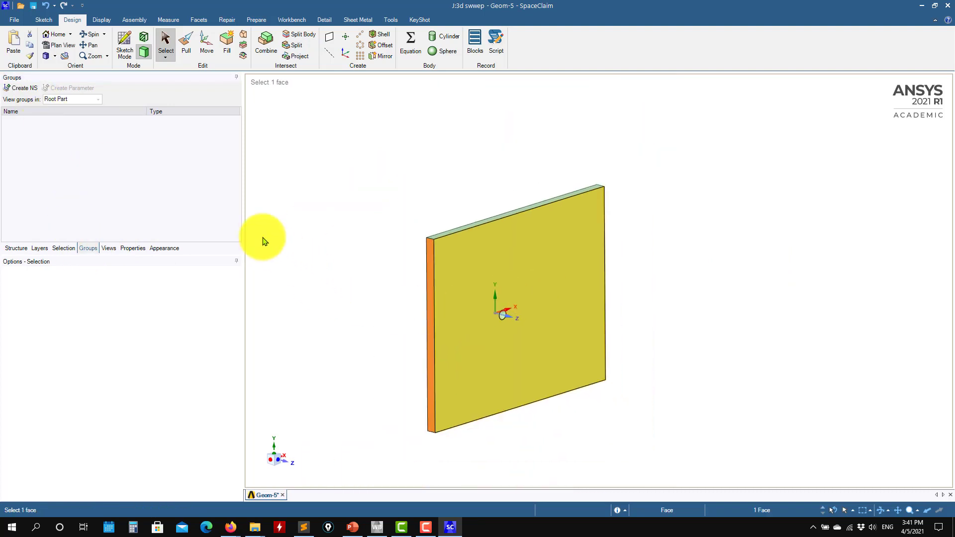
{"action": "left_click", "coordinate": [19, 88]}
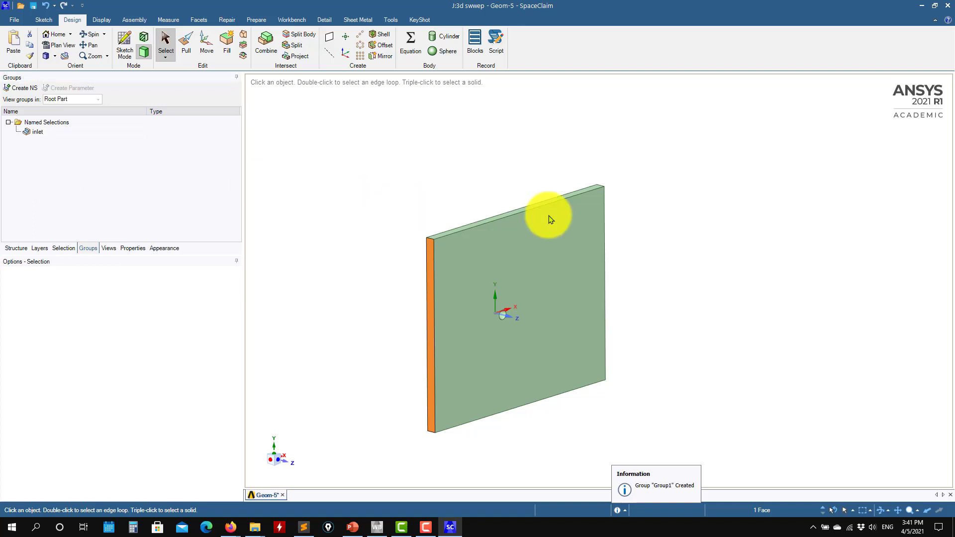
Step: Create named selections outlet for the narrow positive X end face and top for the narrow positive Y face
{"action": "middle_click_drag", "start_coordinate": [608, 288], "coordinate": [640, 324]}
{"action": "scroll", "coordinate": [581, 350], "scroll_direction": "up", "scroll_amount": 5}
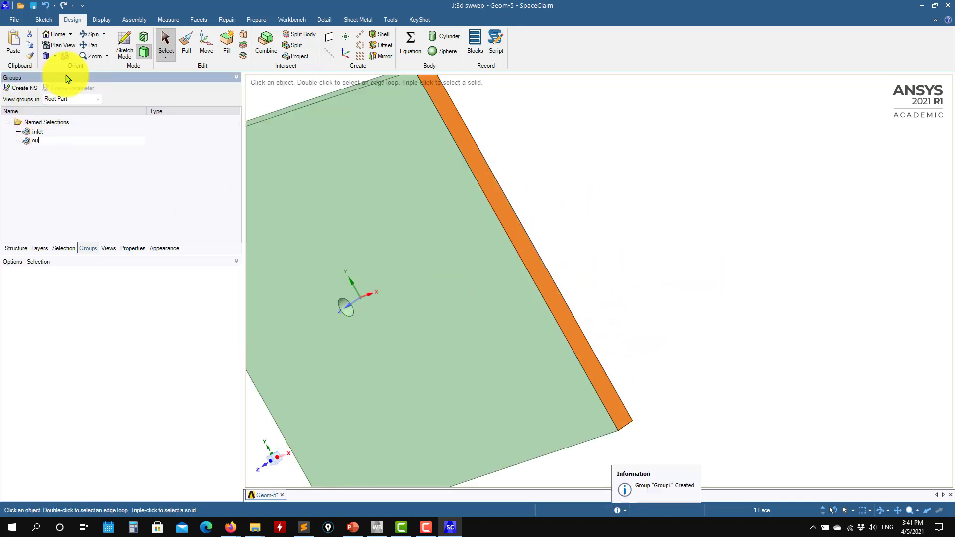
{"action": "middle_click_drag", "start_coordinate": [527, 320], "coordinate": [667, 355]}
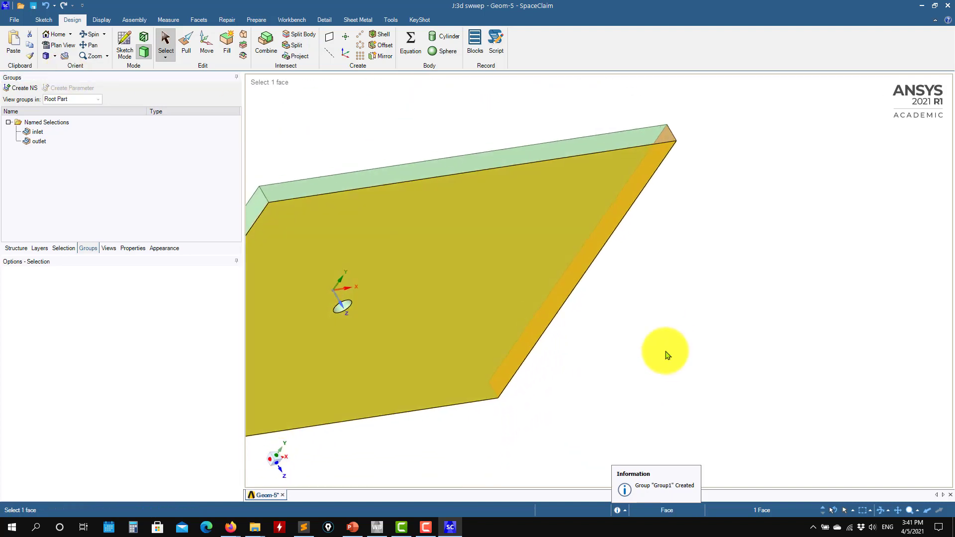
{"action": "left_click", "coordinate": [419, 171]}
{"action": "left_click", "coordinate": [21, 88]}
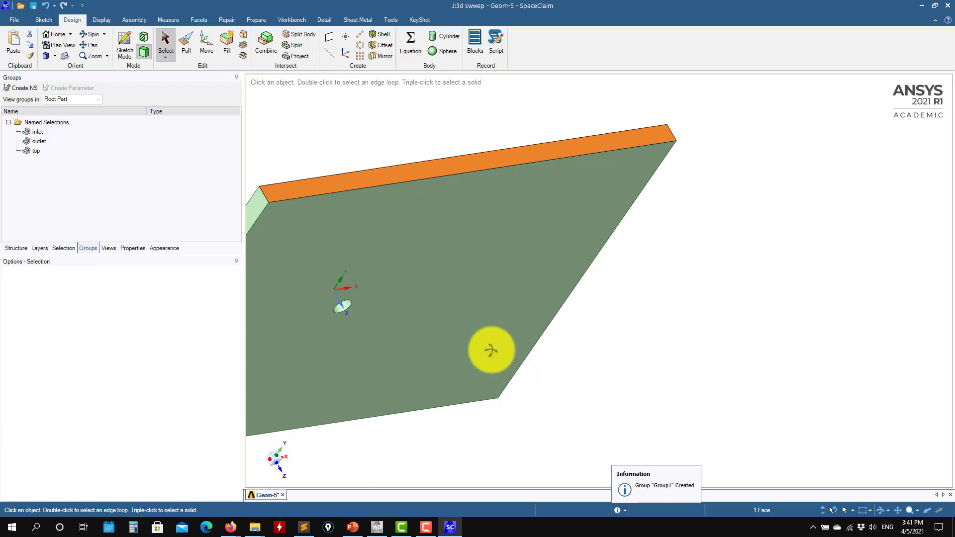
Step: Create a named selection called bottom from the domain's narrow negative Y face
{"action": "middle_click_drag", "start_coordinate": [490, 345], "coordinate": [390, 360]}
{"action": "left_click", "coordinate": [390, 360]}
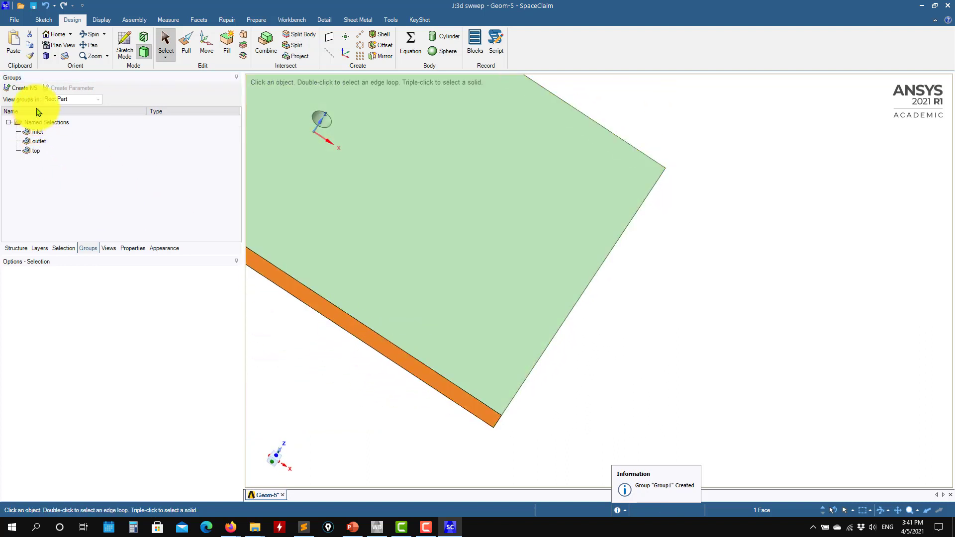
{"action": "left_click", "coordinate": [54, 207]}
Step: Create a named selection called front from the domain's large face opposite the origin plane
{"action": "middle_click_drag", "start_coordinate": [390, 313], "coordinate": [441, 420]}
{"action": "left_click", "coordinate": [379, 270]}
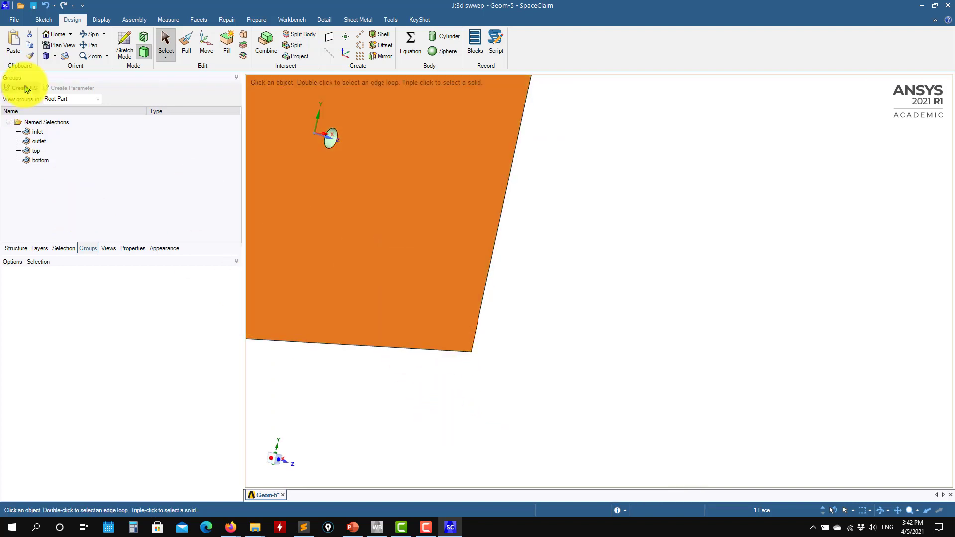
{"action": "left_click", "coordinate": [26, 89]}
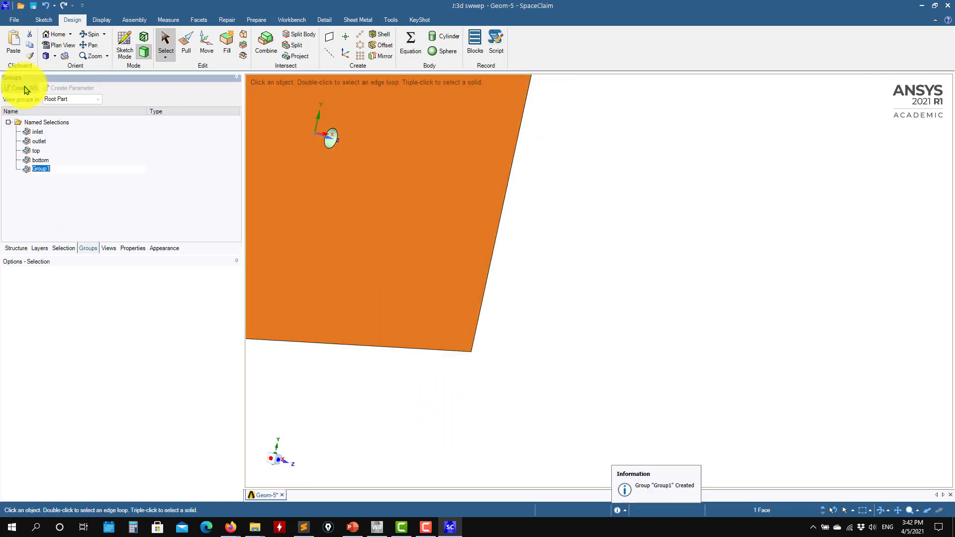
{"action": "left_click", "coordinate": [59, 181]}
Step: Create a named selection from the domain's large face at the origin plane and name it back
{"action": "middle_click_drag", "start_coordinate": [377, 256], "coordinate": [355, 242]}
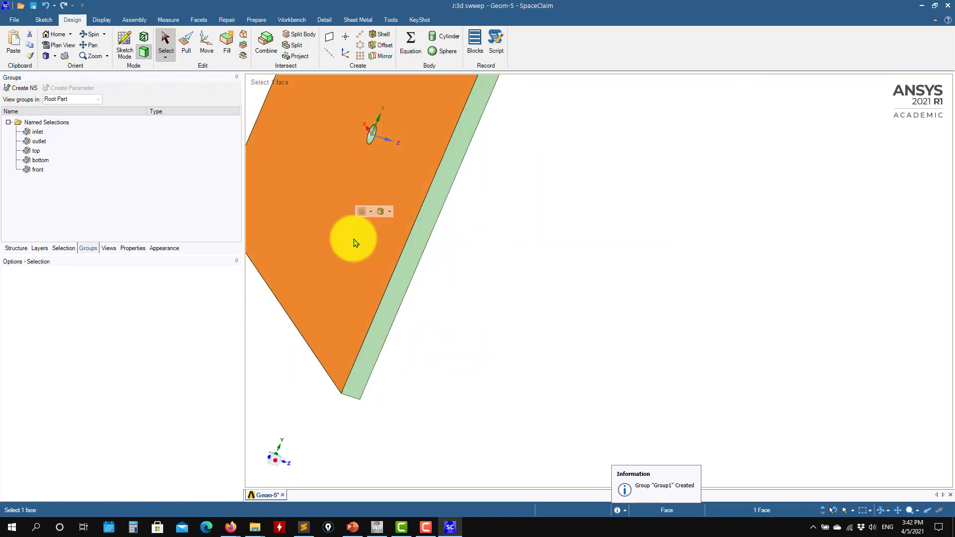
{"action": "left_click", "coordinate": [26, 88]}
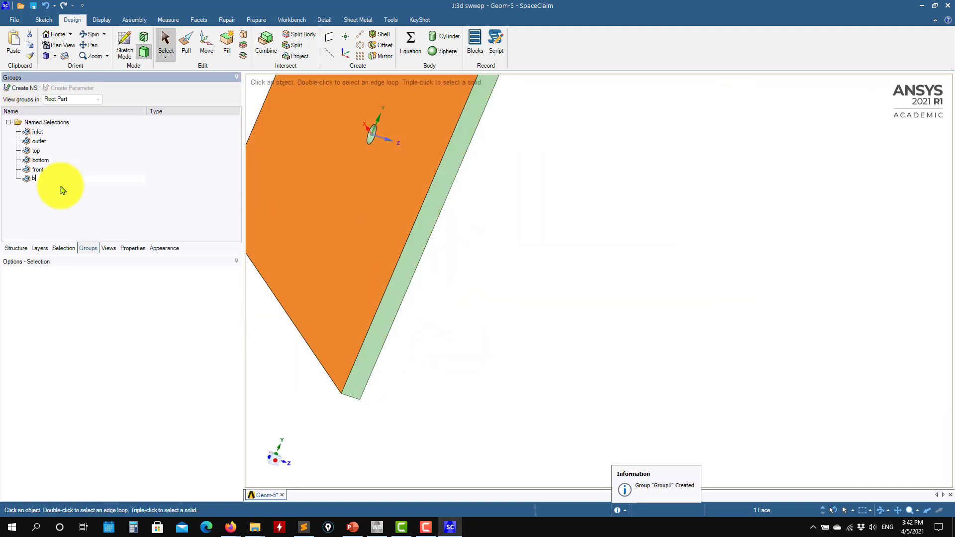
{"action": "left_click", "coordinate": [46, 180]}
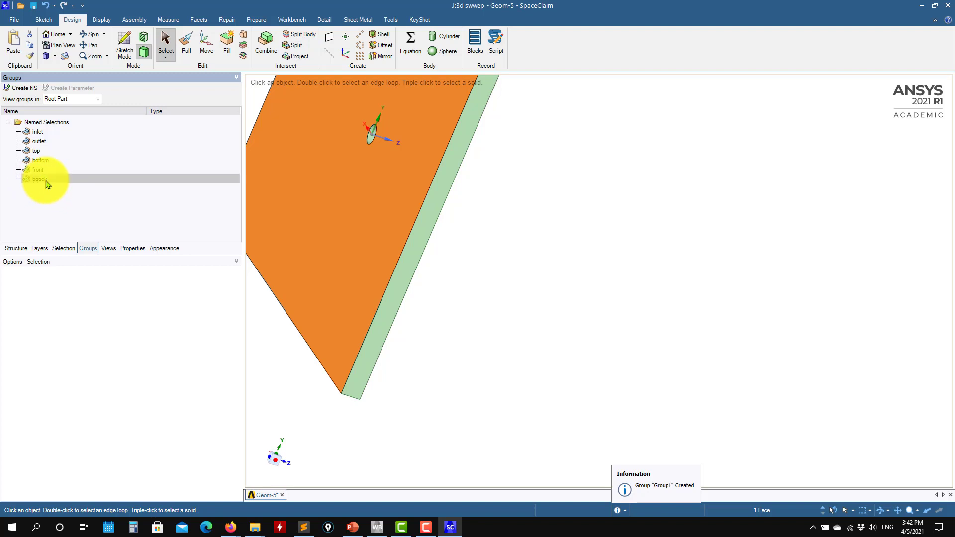
{"action": "left_click", "coordinate": [80, 219]}
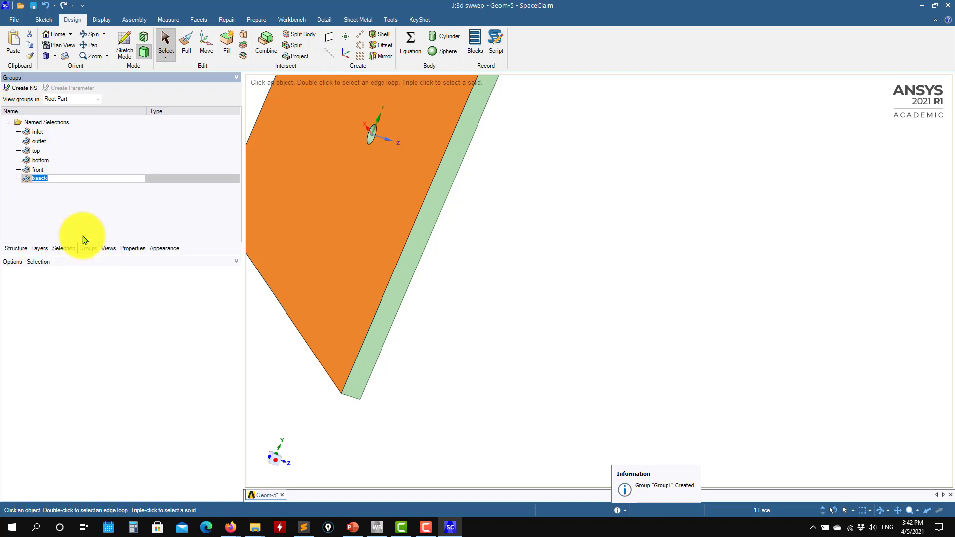
{"action": "key", "text": "Return"}
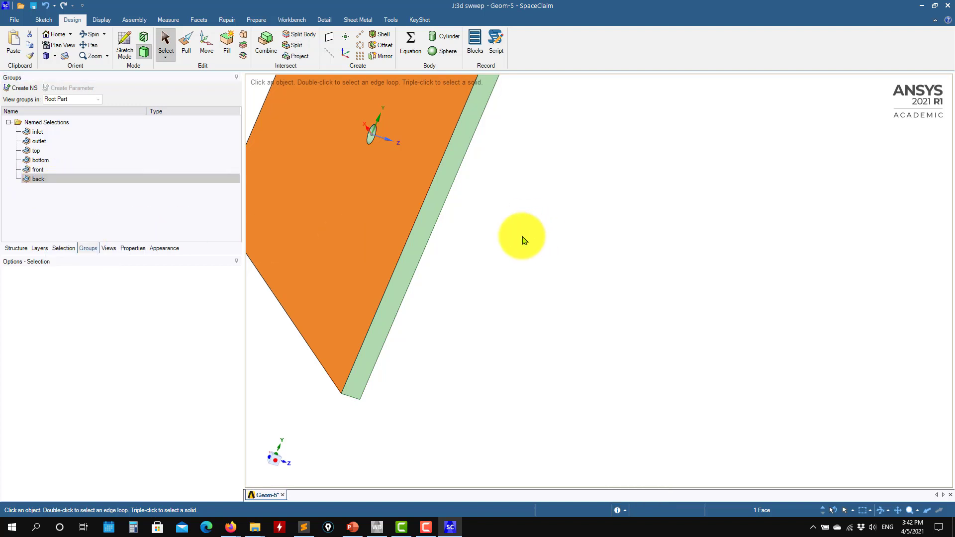
Step: Create a named selection called cylinder from the curved wall of the domain's circular hole
{"action": "middle_click_drag", "start_coordinate": [523, 239], "coordinate": [385, 221]}
{"action": "middle_click_drag", "start_coordinate": [347, 161], "coordinate": [496, 303], "text": "ctrl"}
{"action": "scroll", "coordinate": [479, 283], "scroll_direction": "up", "scroll_amount": 6}
{"action": "left_click", "coordinate": [481, 260]}
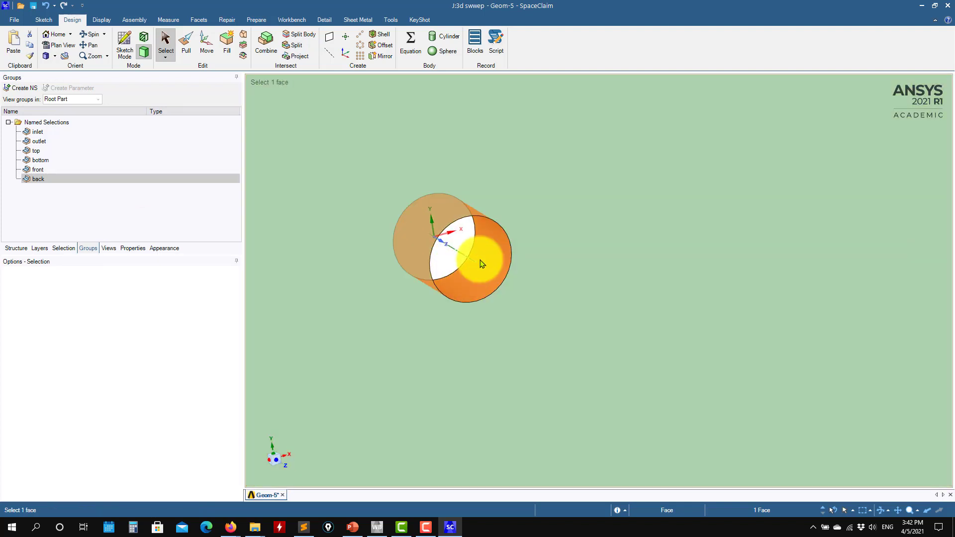
{"action": "left_click", "coordinate": [25, 89]}
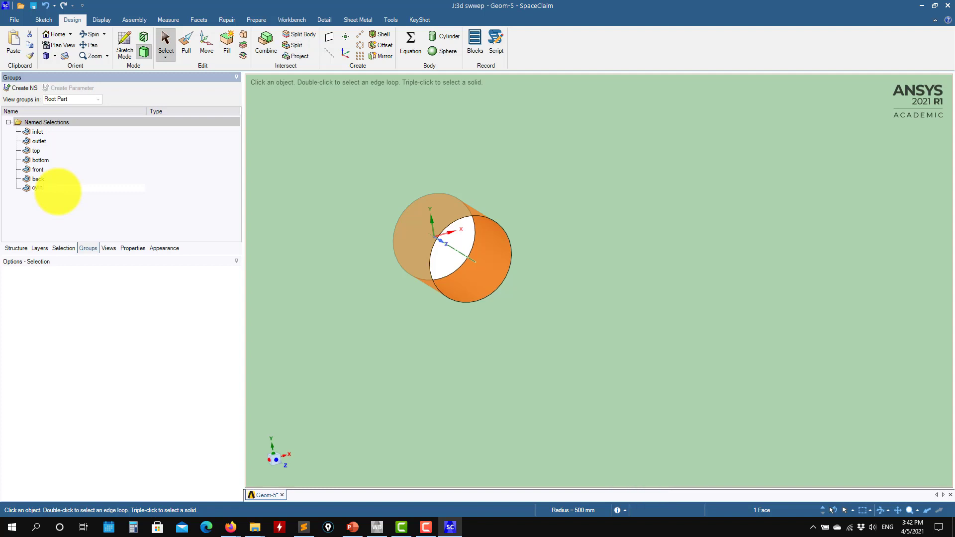
{"action": "key", "text": "Return"}
{"action": "scroll", "coordinate": [412, 213], "scroll_direction": "down", "scroll_amount": 5}
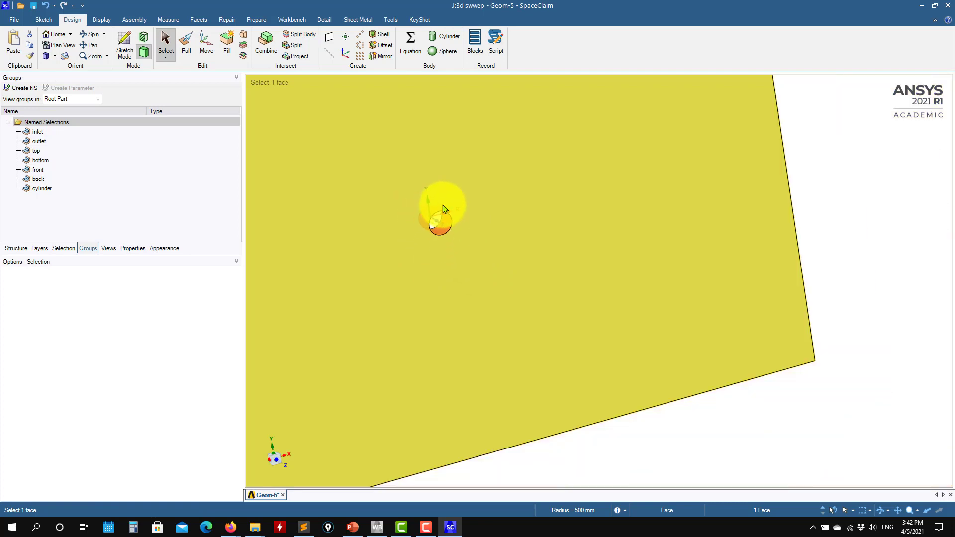
Step: Hide the domain solid and show the copied Surface body by itself
{"action": "middle_click_drag", "start_coordinate": [623, 240], "coordinate": [753, 198], "text": "ctrl"}
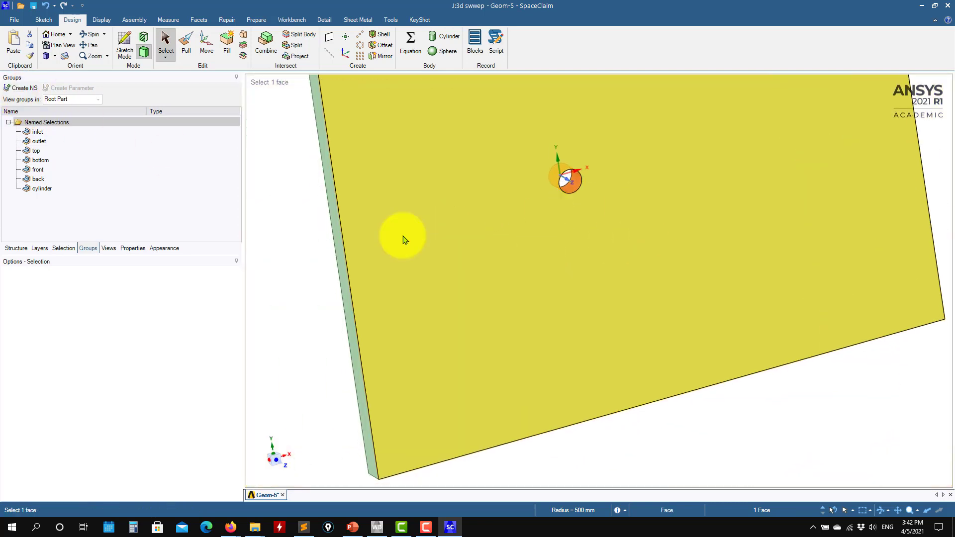
{"action": "scroll", "coordinate": [404, 237], "scroll_direction": "down", "scroll_amount": 3}
{"action": "left_click", "coordinate": [17, 248]}
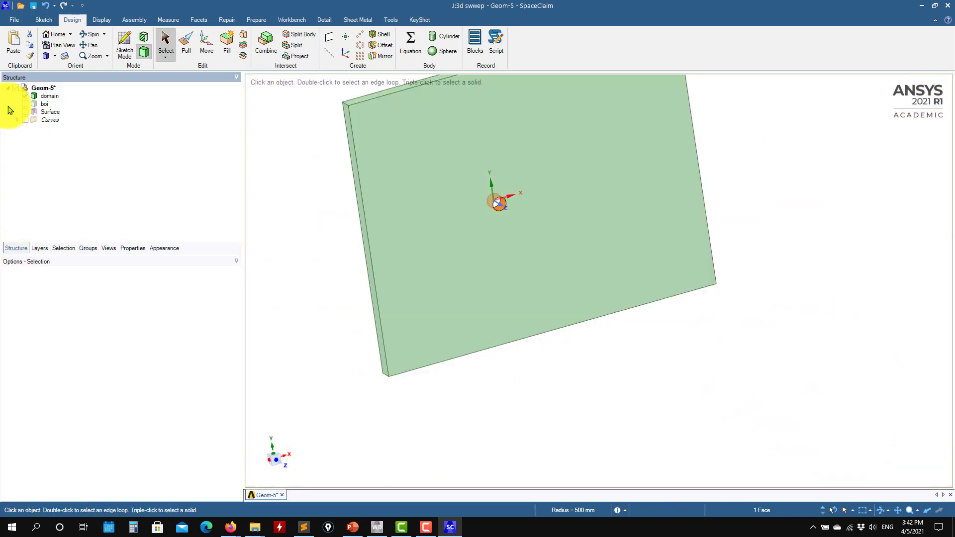
{"action": "left_click", "coordinate": [27, 97]}
{"action": "left_click", "coordinate": [25, 112]}
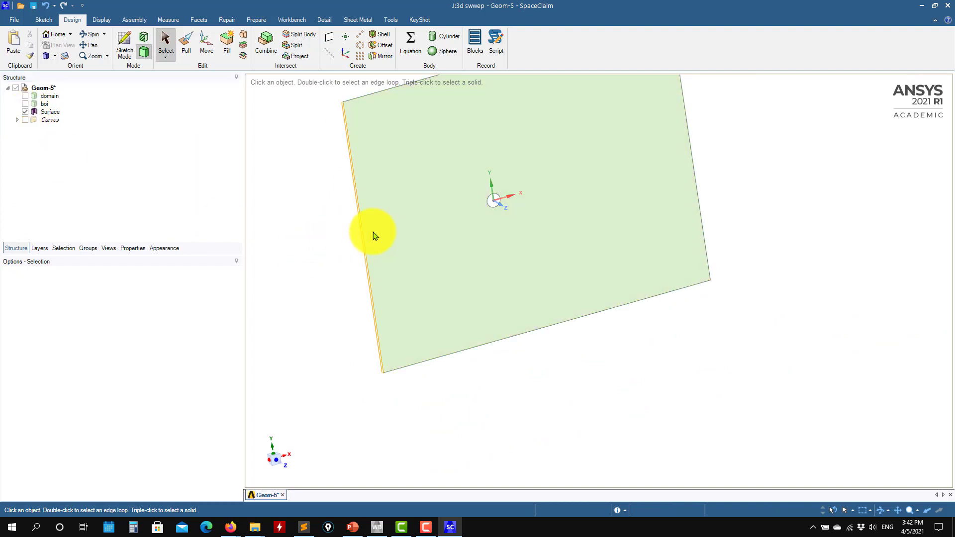
Step: Show the domain and boi solids with the copied surface hidden, and examine how the boi box extends through the domain
{"action": "left_click", "coordinate": [25, 96]}
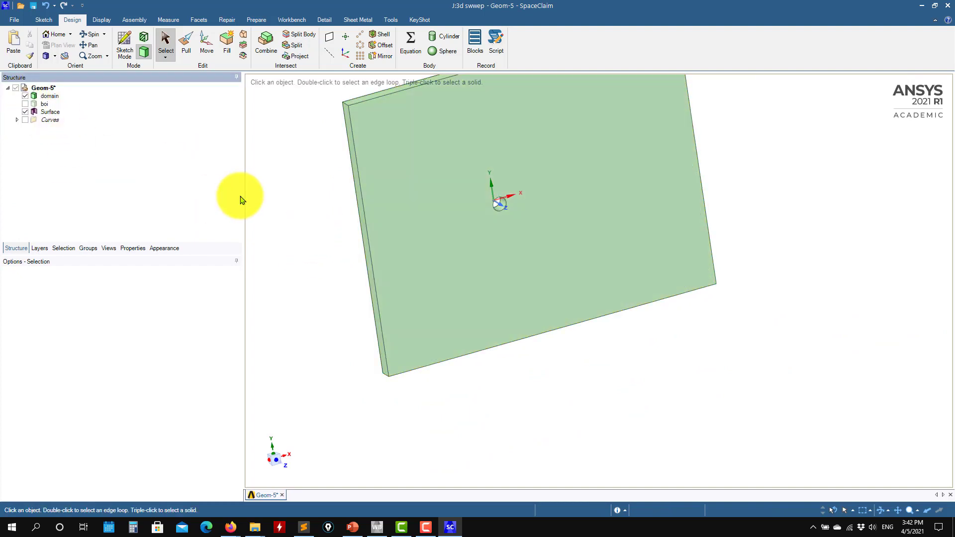
{"action": "left_click", "coordinate": [25, 104]}
{"action": "left_click", "coordinate": [478, 262]}
{"action": "middle_click_drag", "start_coordinate": [477, 263], "coordinate": [579, 257]}
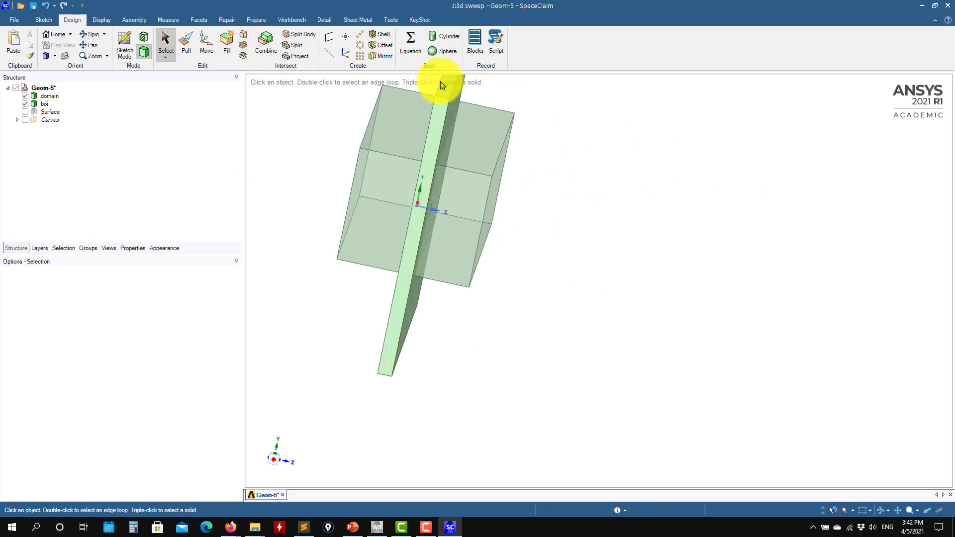
{"action": "middle_click_drag", "start_coordinate": [553, 214], "coordinate": [547, 214]}
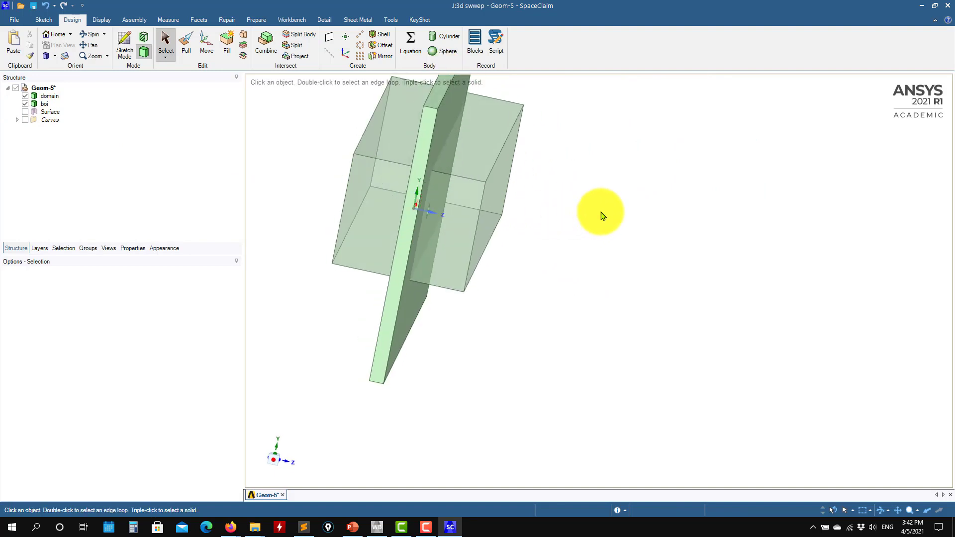
{"action": "middle_click_drag", "start_coordinate": [584, 230], "coordinate": [337, 224]}
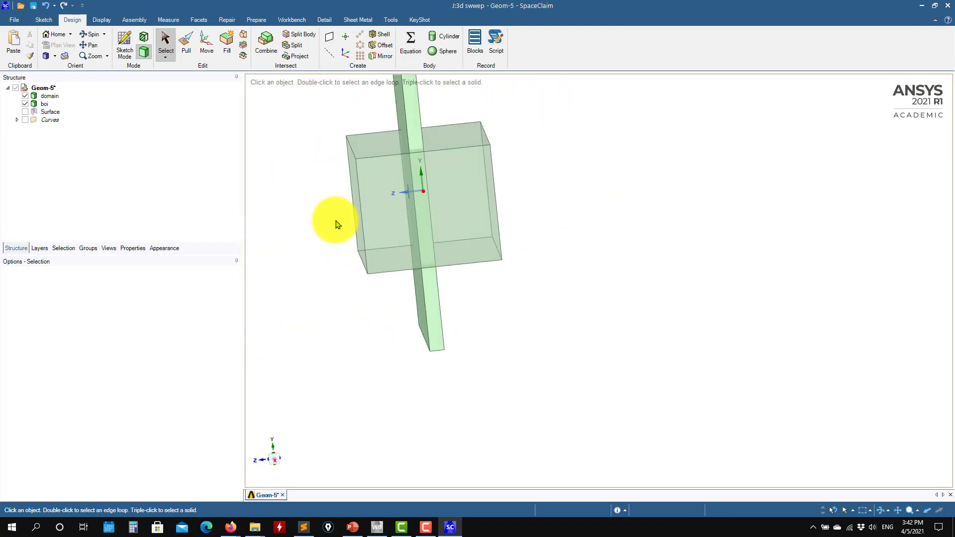
{"action": "left_click", "coordinate": [407, 107]}
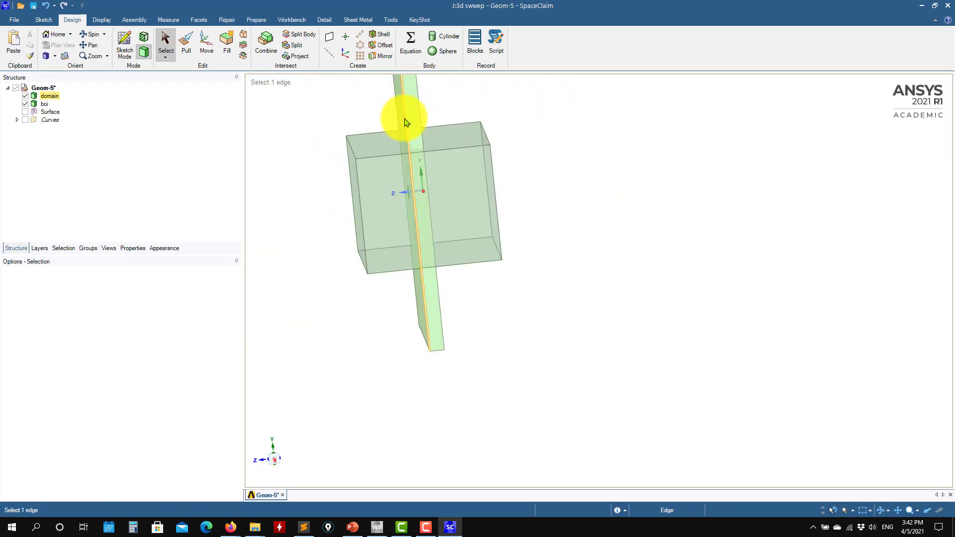
{"action": "middle_click_drag", "start_coordinate": [416, 170], "coordinate": [810, 227]}
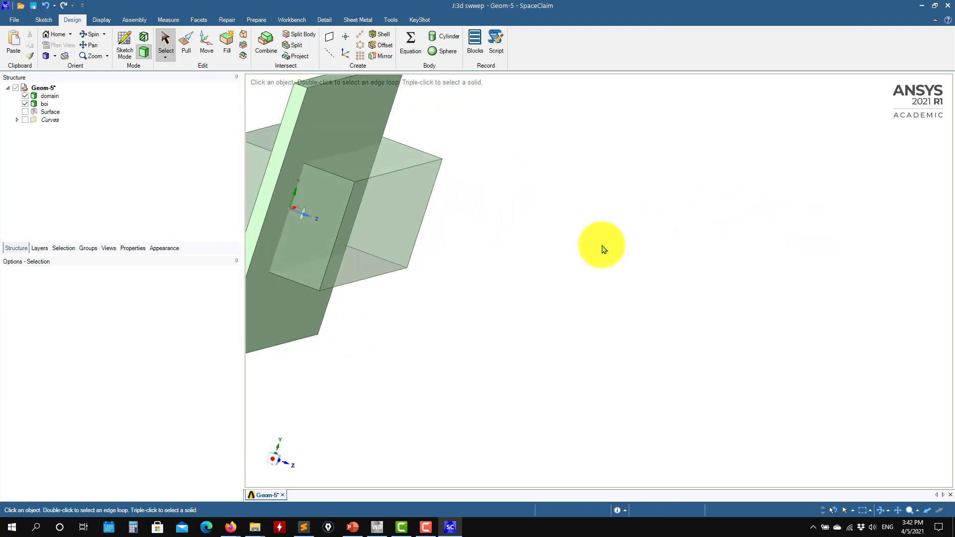
{"action": "mouse_move", "coordinate": [510, 268]}
{"action": "middle_mouse_down"}
{"action": "mouse_move", "coordinate": [674, 343]}
{"action": "mouse_move", "coordinate": [529, 313]}
{"action": "mouse_move", "coordinate": [567, 298]}
{"action": "mouse_move", "coordinate": [624, 345]}
{"action": "mouse_move", "coordinate": [657, 324]}
{"action": "middle_mouse_up"}
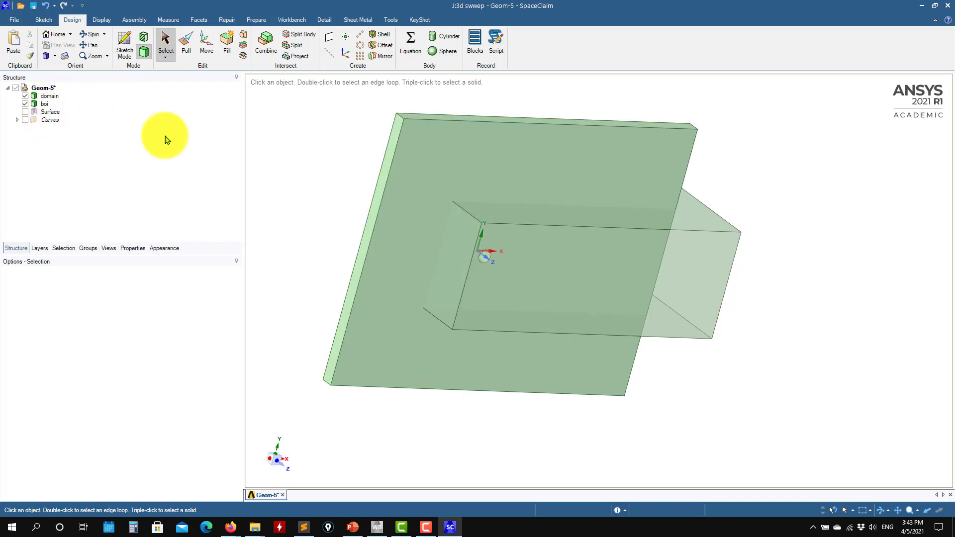
Step: Suppress the copied Surface body for physics, and activate it for physics again
{"action": "right_click", "coordinate": [56, 112]}
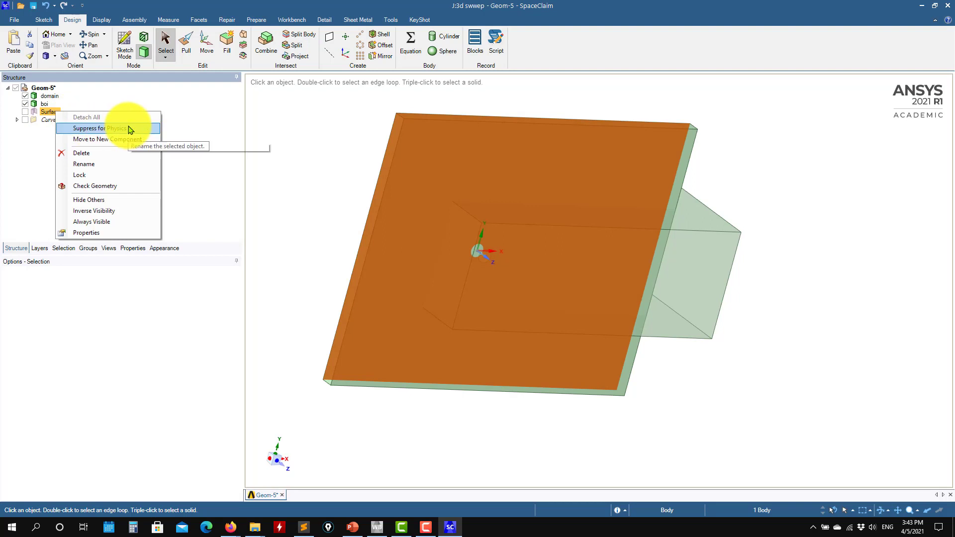
{"action": "left_click", "coordinate": [122, 128]}
{"action": "right_click", "coordinate": [45, 112]}
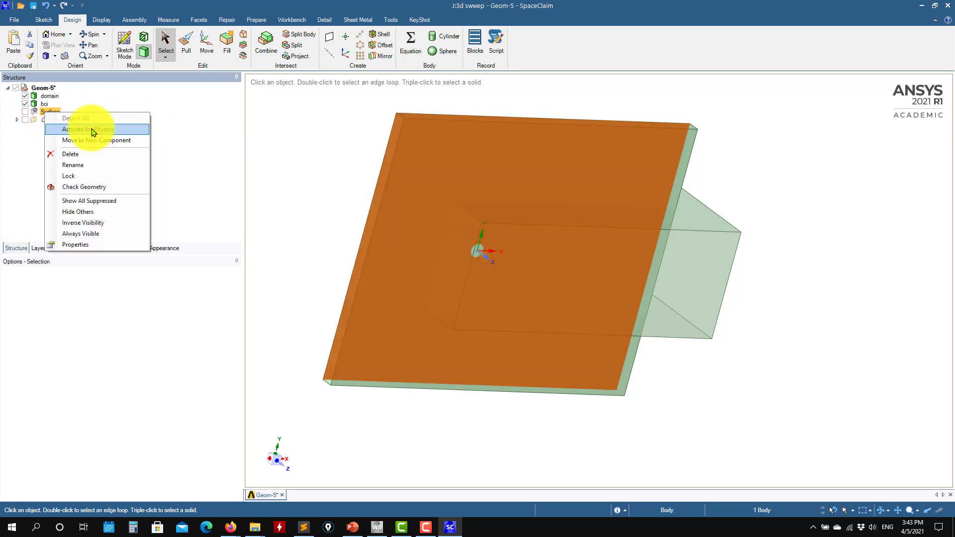
{"action": "left_click", "coordinate": [90, 129]}
{"action": "left_click", "coordinate": [271, 159]}
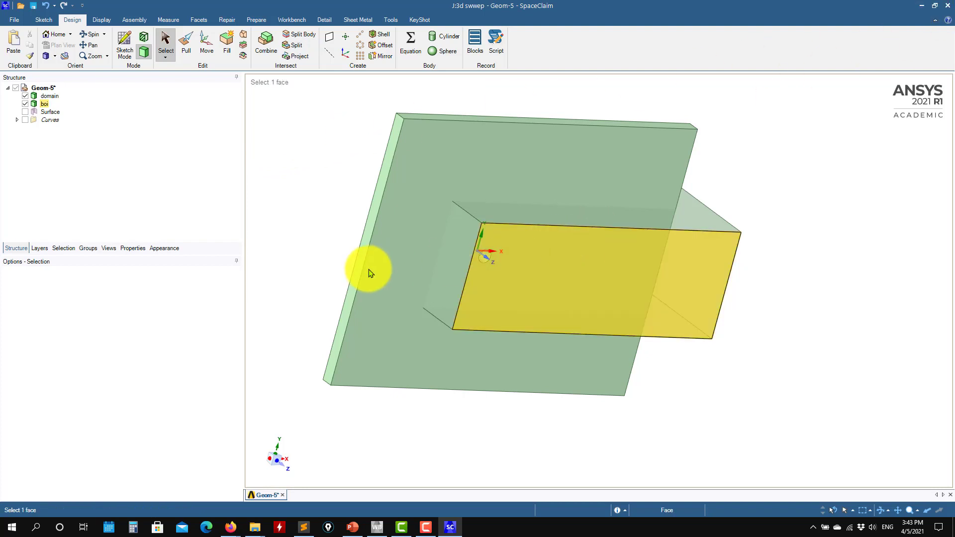
Step: Close SpaceClaim to return to Workbench, and save the project
{"action": "left_click", "coordinate": [952, 10]}
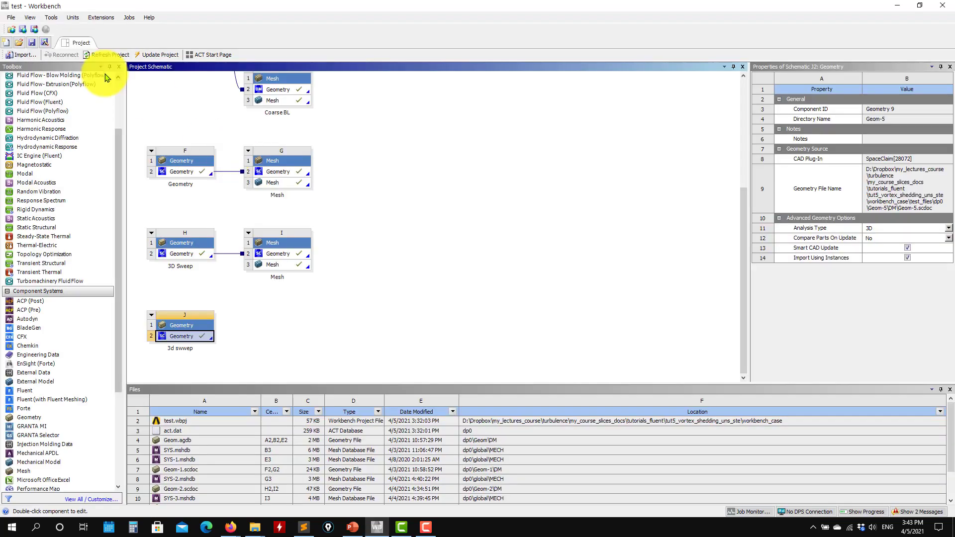
{"action": "left_click", "coordinate": [22, 29]}
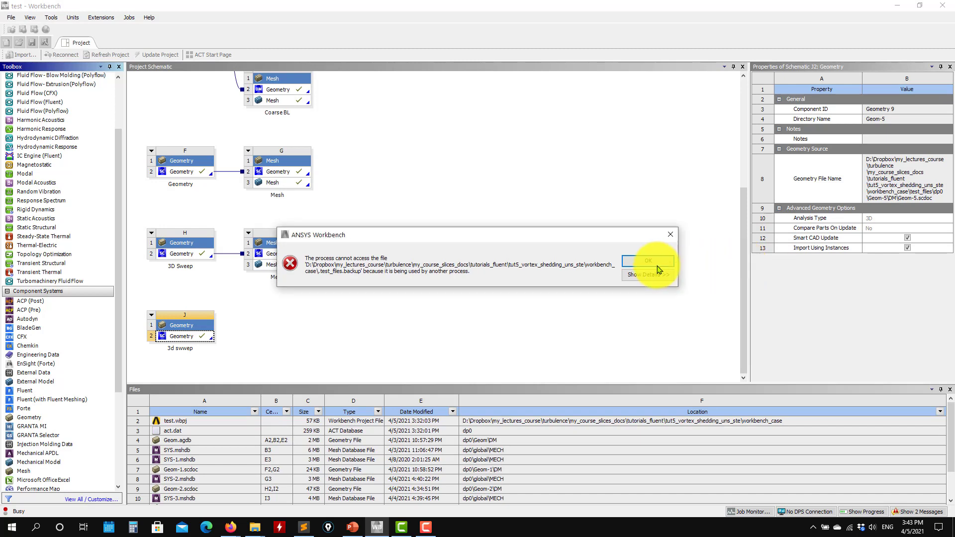
{"action": "left_click", "coordinate": [660, 259]}
{"action": "left_click_drag", "start_coordinate": [746, 255], "coordinate": [682, 117]}
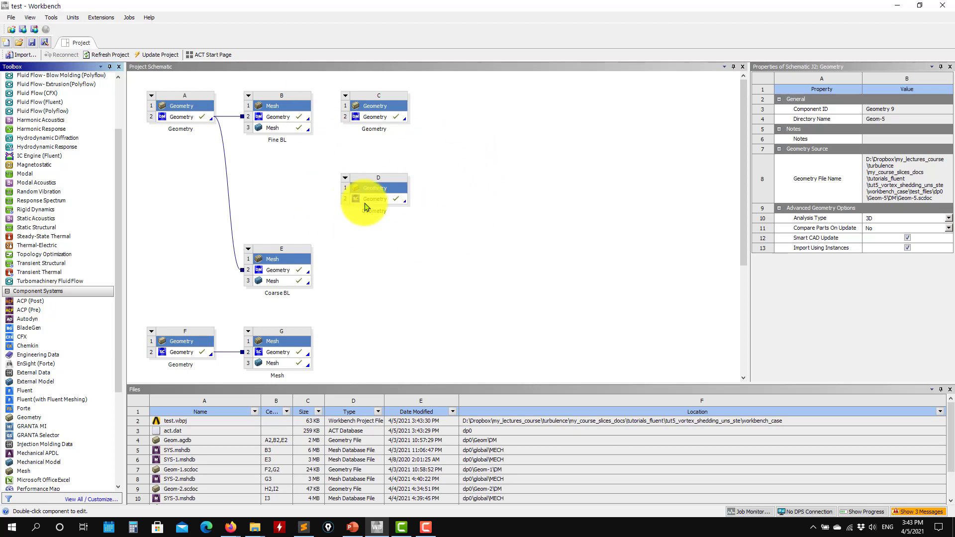
{"action": "left_click_drag", "start_coordinate": [744, 238], "coordinate": [740, 360]}
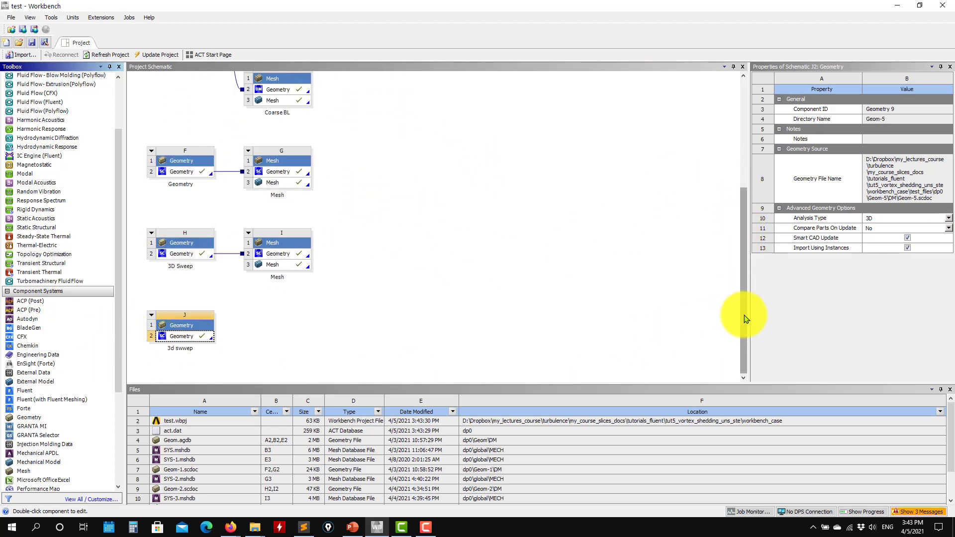
{"action": "left_click_drag", "start_coordinate": [746, 319], "coordinate": [740, 367]}
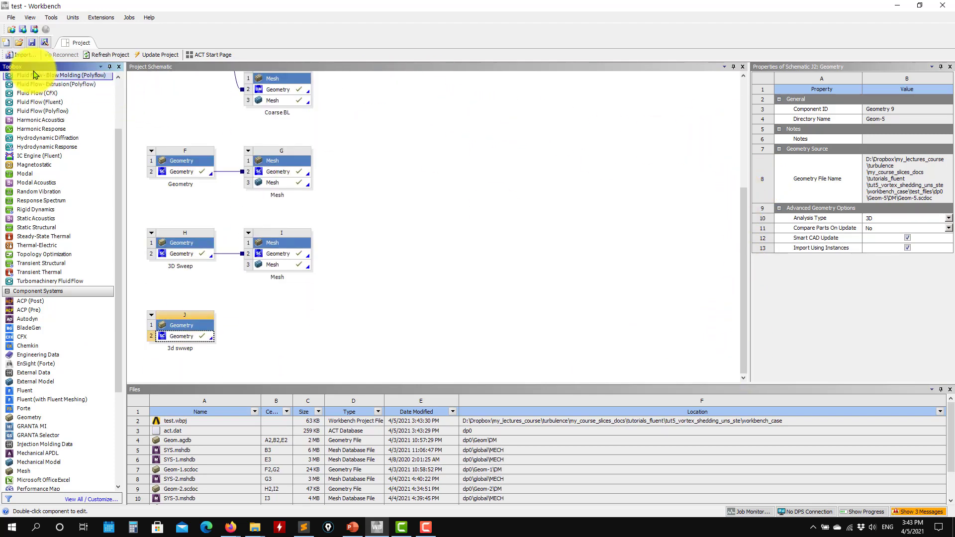